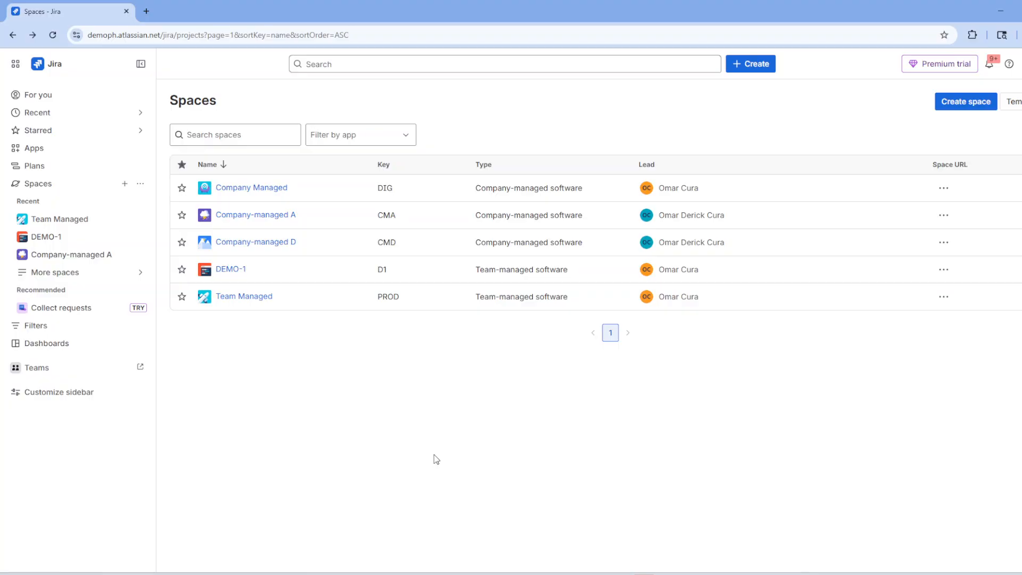
- Create a team-managed space named Team Managed ABC from the Scrum template, keeping the default setup and skipping team invitations
{"action": "left_click", "coordinate": [969, 110]}
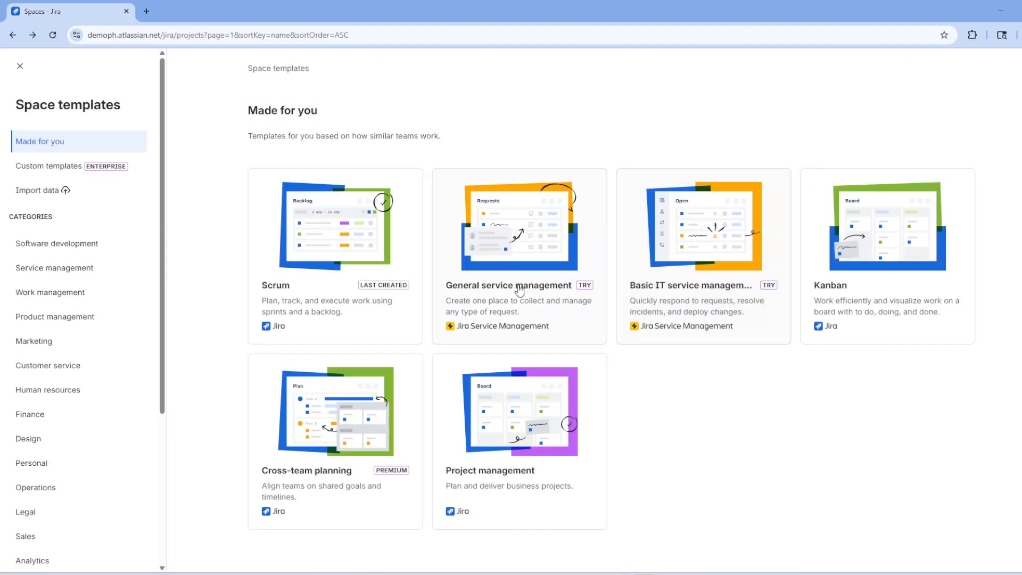
{"action": "left_click", "coordinate": [320, 246]}
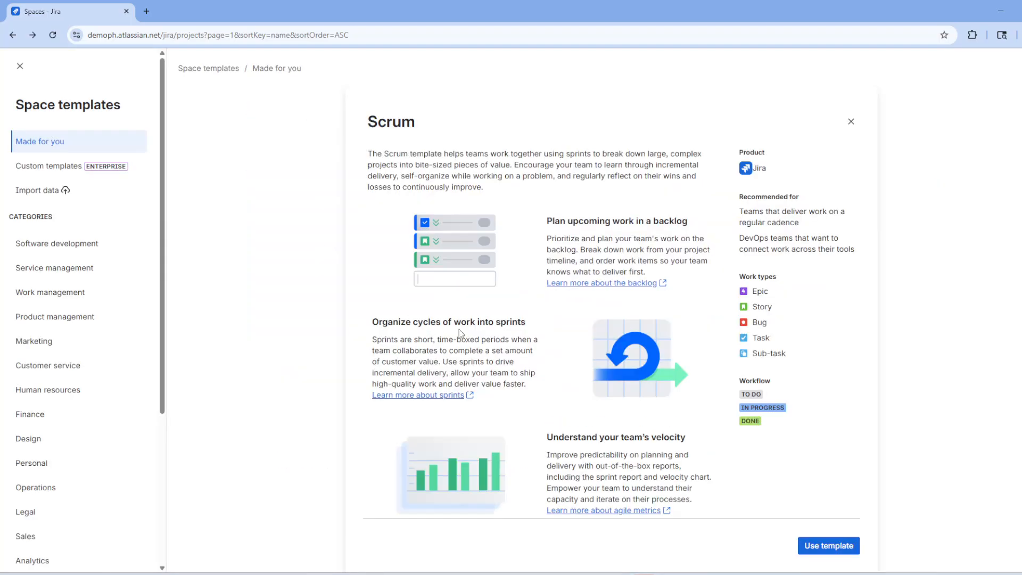
{"action": "left_click", "coordinate": [828, 546]}
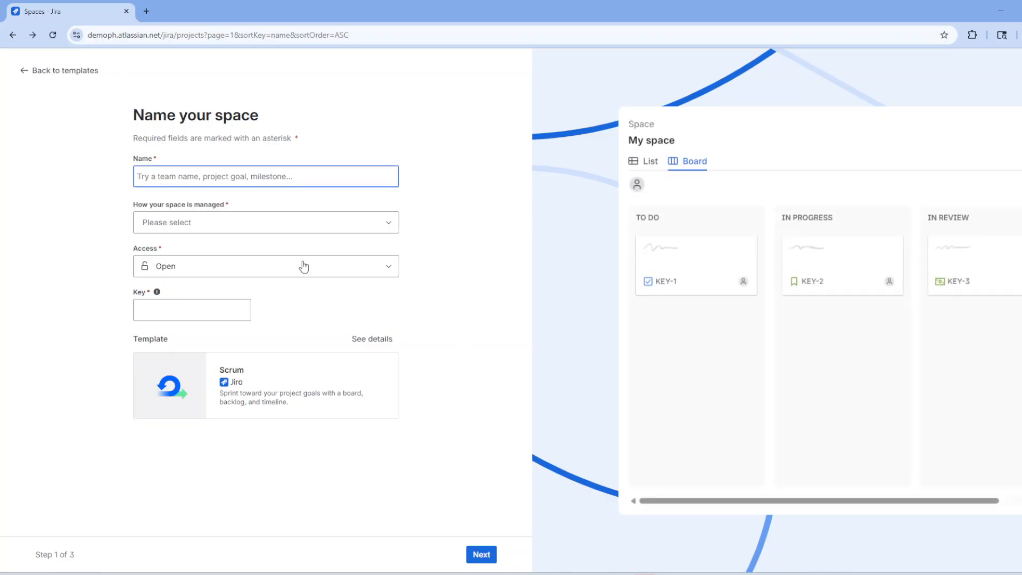
{"action": "left_click", "coordinate": [296, 176]}
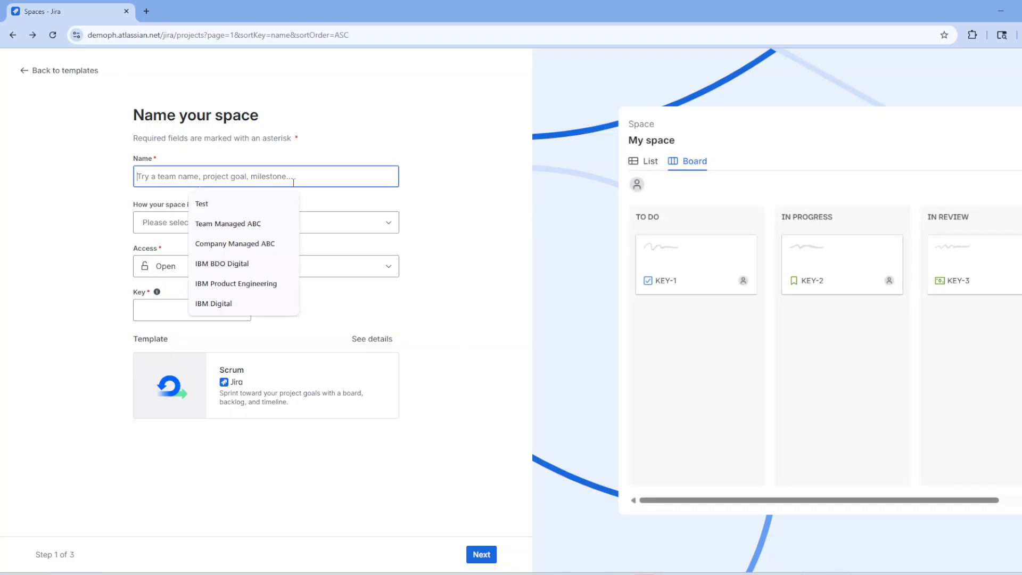
{"action": "left_click", "coordinate": [264, 228]}
{"action": "left_click", "coordinate": [324, 227]}
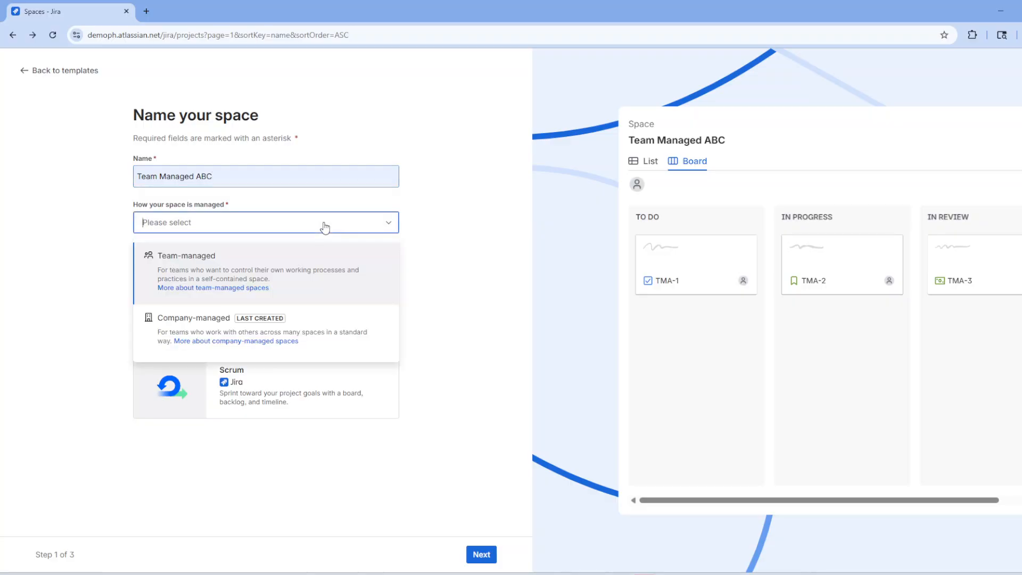
{"action": "left_click", "coordinate": [281, 274]}
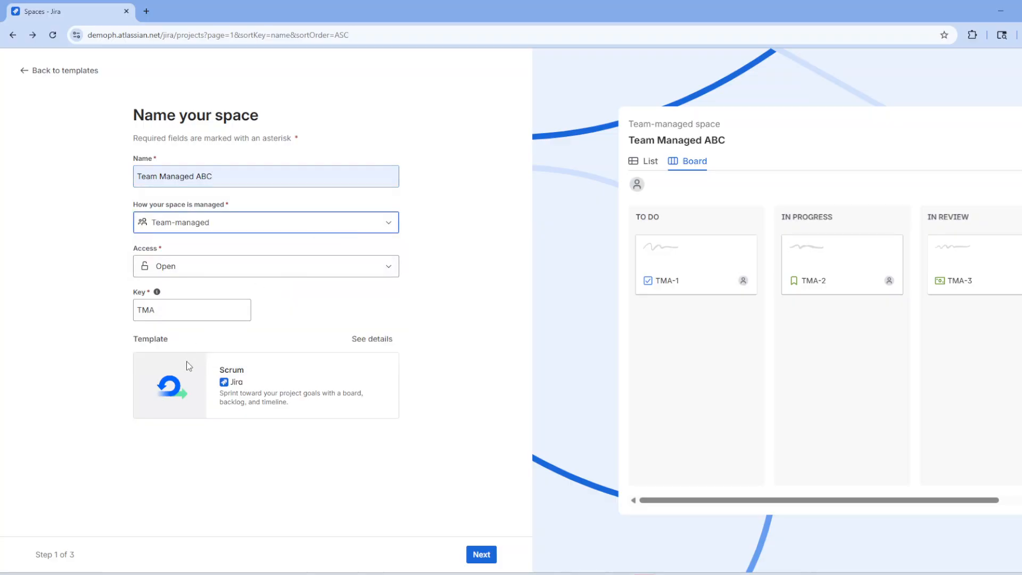
{"action": "left_click", "coordinate": [486, 556]}
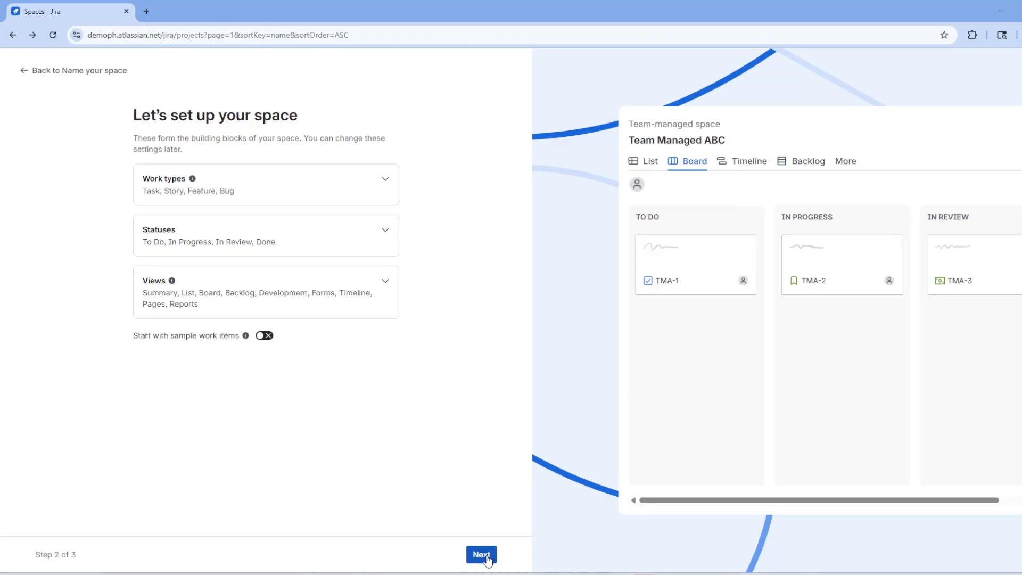
{"action": "left_click", "coordinate": [486, 557]}
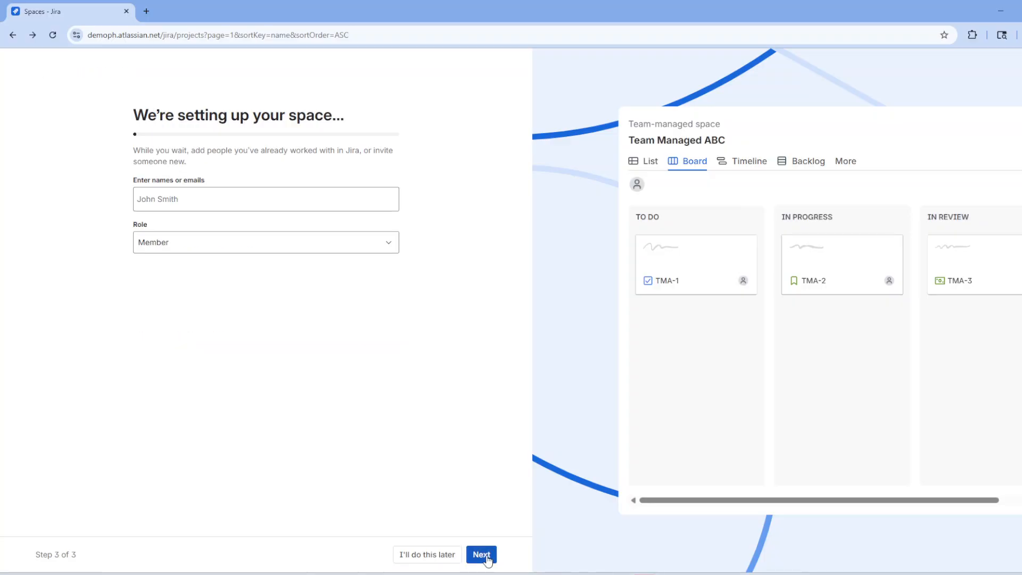
{"action": "left_click", "coordinate": [416, 556]}
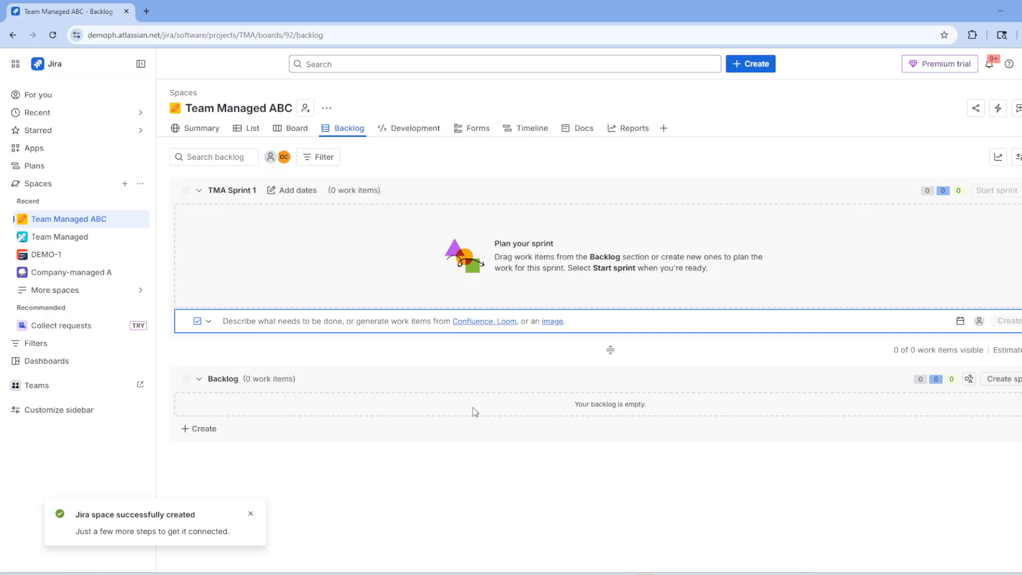
- Create a company-managed space named Company Managed ABC from the Scrum template, without shared settings or team invitations
{"action": "left_click", "coordinate": [124, 185]}
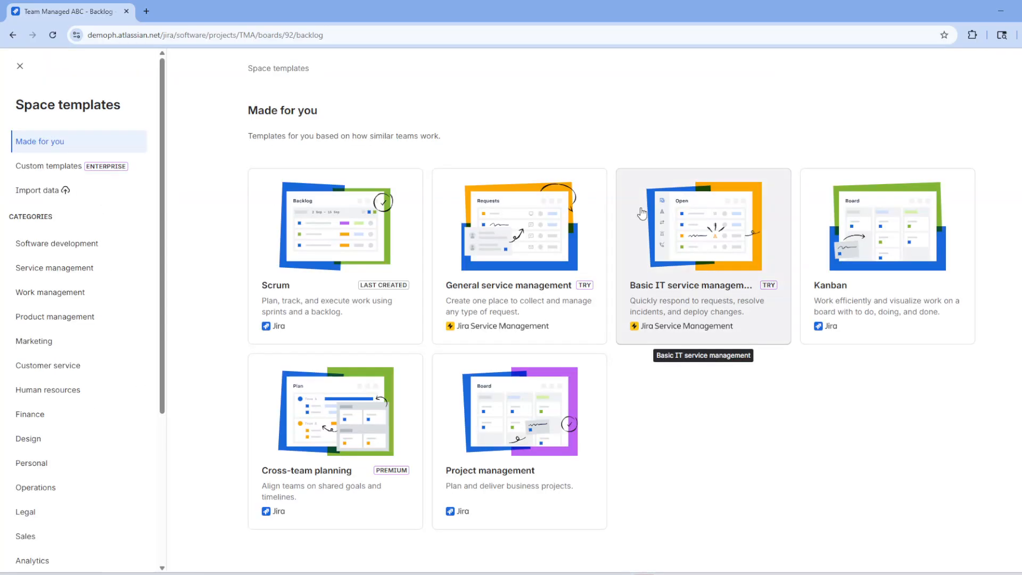
{"action": "left_click", "coordinate": [355, 237]}
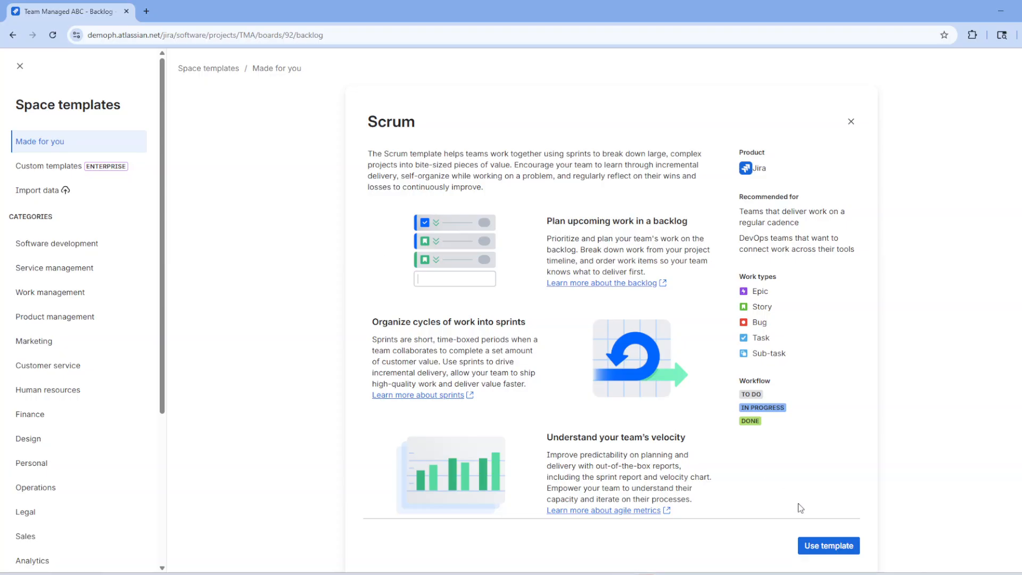
{"action": "left_click", "coordinate": [829, 550]}
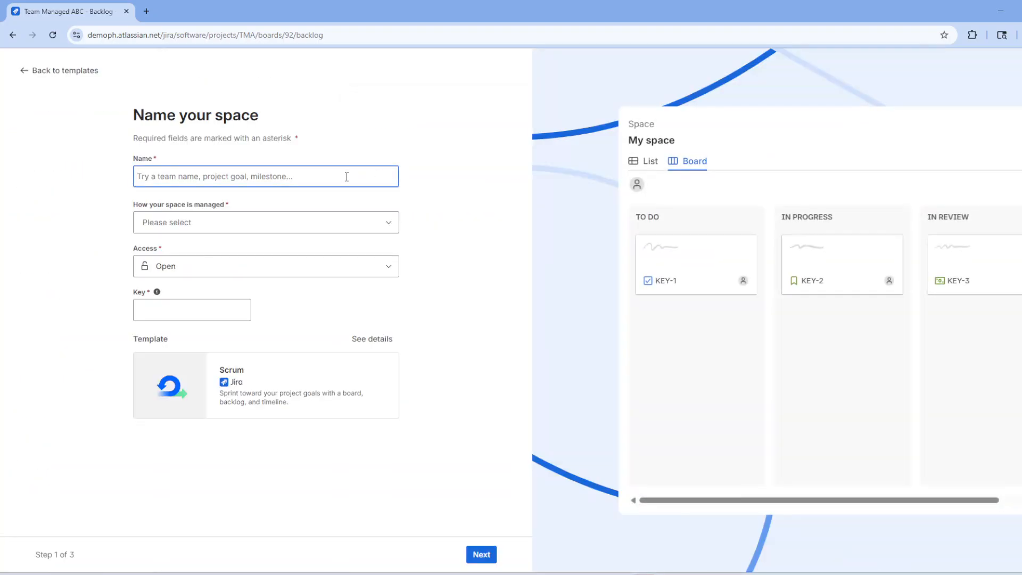
{"action": "left_click", "coordinate": [347, 174]}
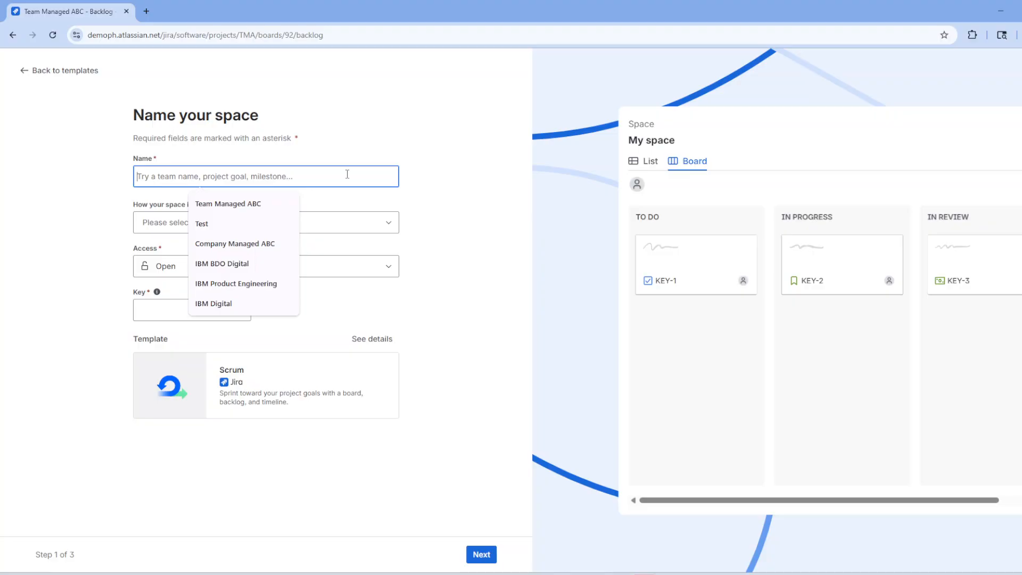
{"action": "left_click", "coordinate": [263, 247]}
{"action": "left_click", "coordinate": [299, 224]}
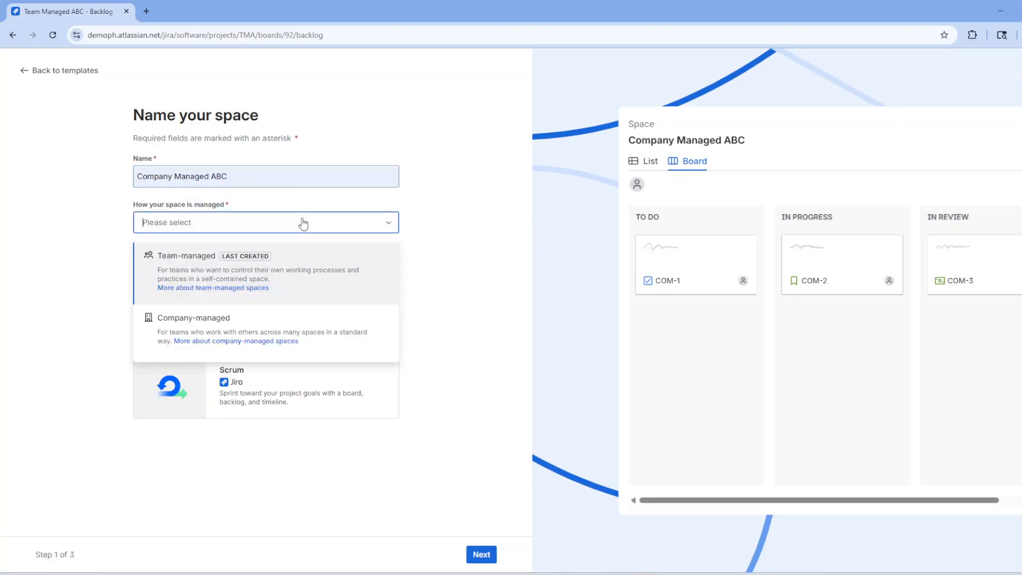
{"action": "left_click", "coordinate": [273, 333]}
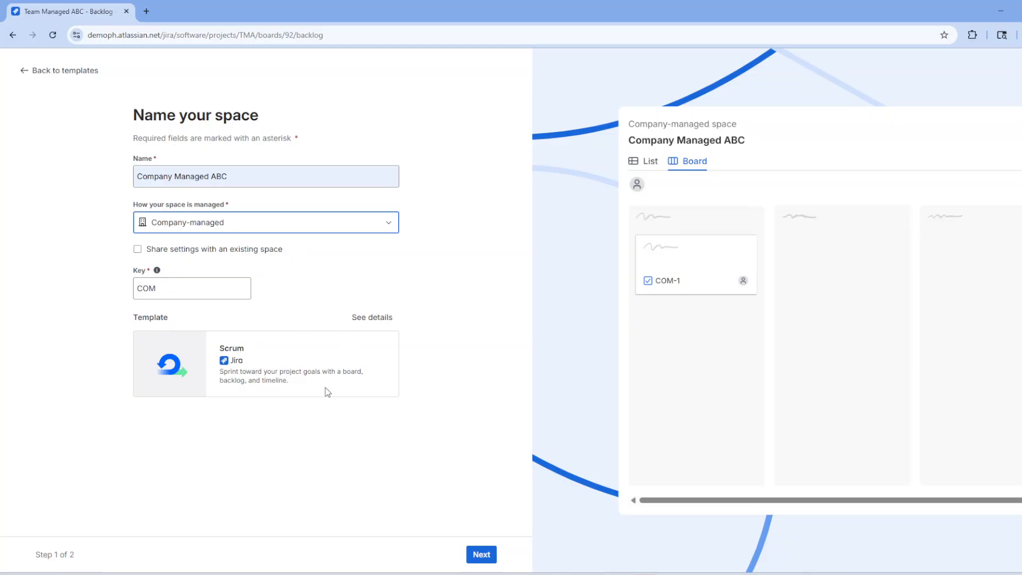
{"action": "left_click", "coordinate": [483, 555]}
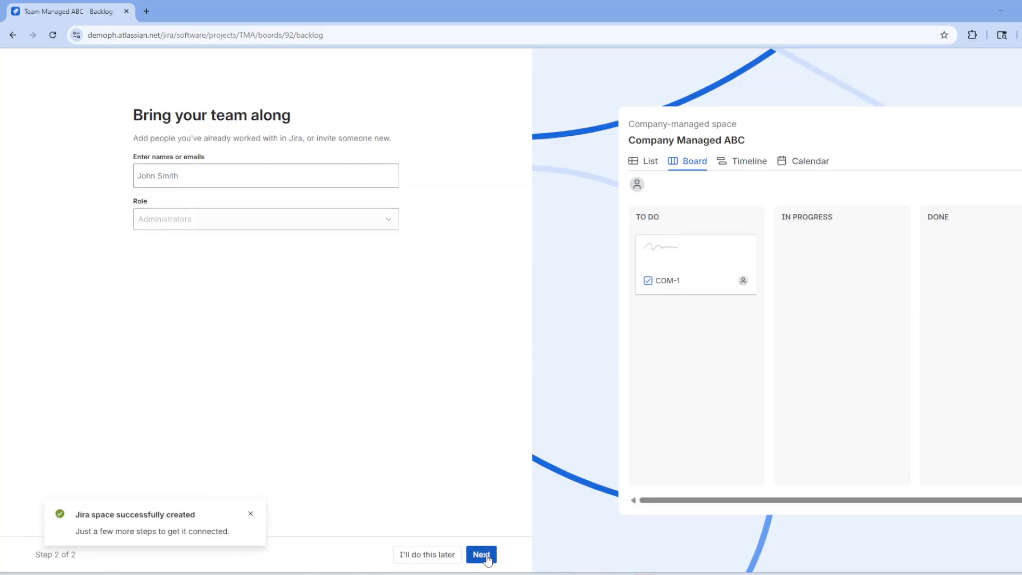
{"action": "left_click", "coordinate": [441, 553]}
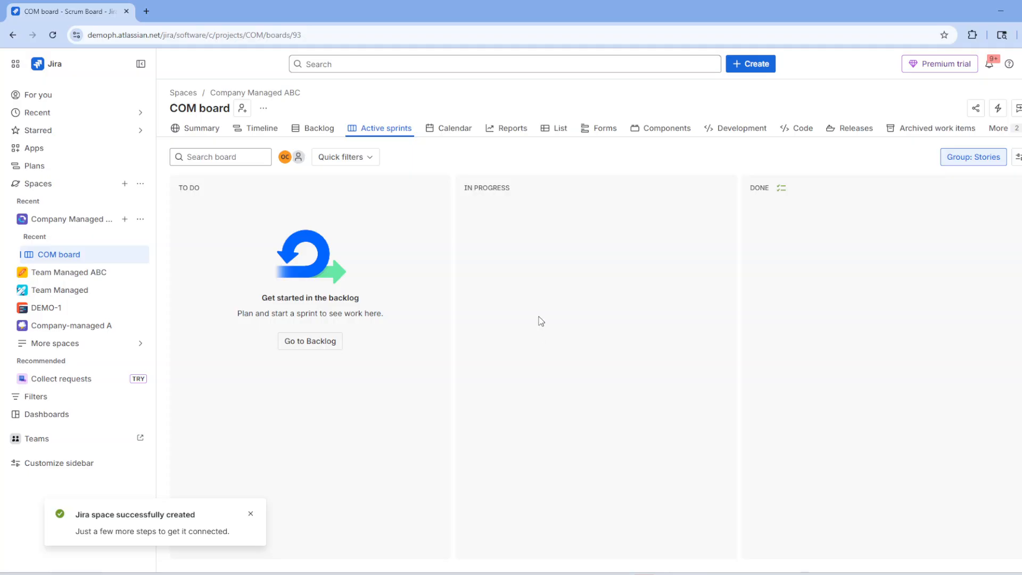
- Star the Company Managed ABC and Team Managed ABC spaces in the full list of spaces
{"action": "left_click", "coordinate": [100, 349]}
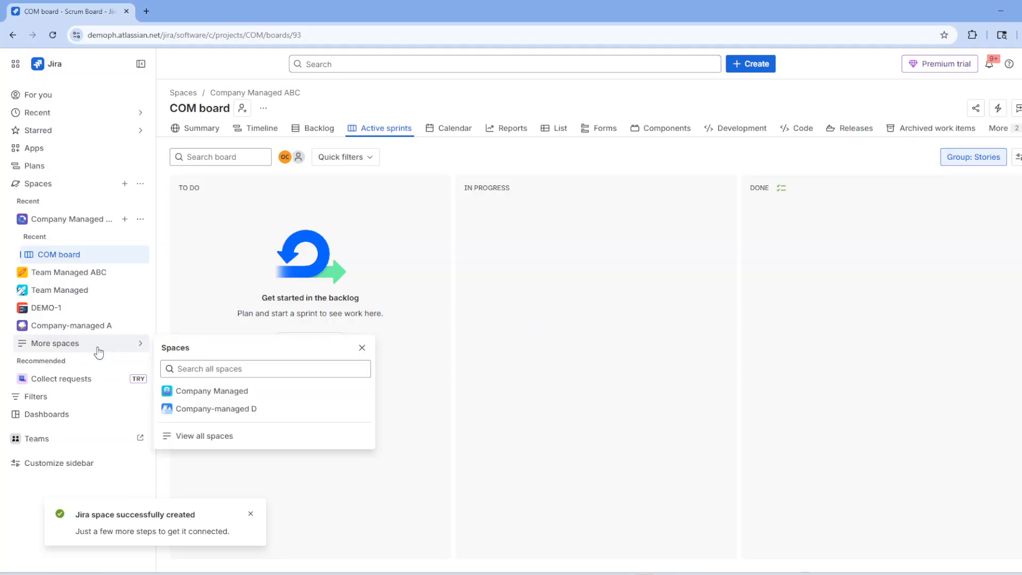
{"action": "left_click", "coordinate": [211, 438]}
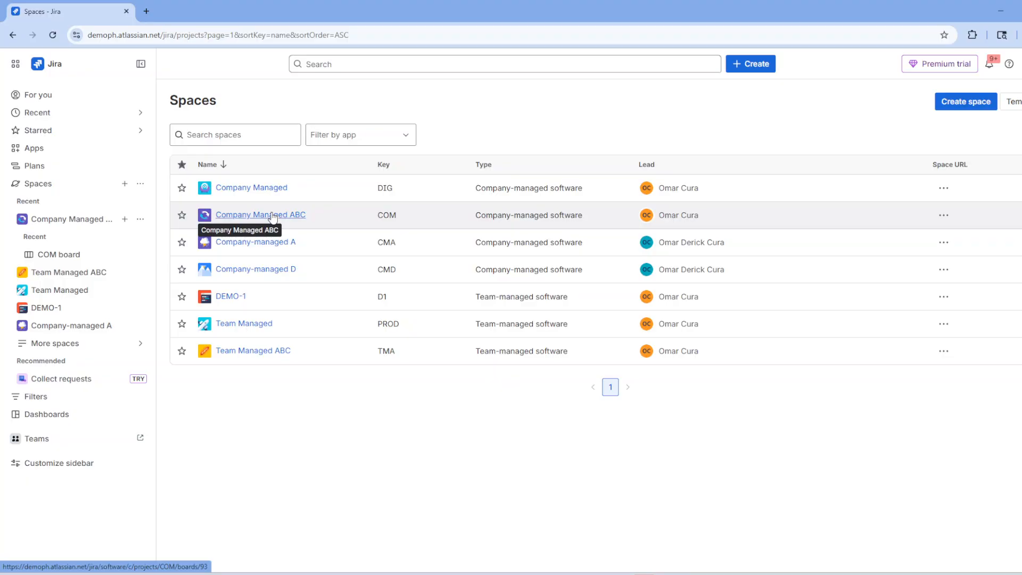
{"action": "left_click", "coordinate": [186, 217]}
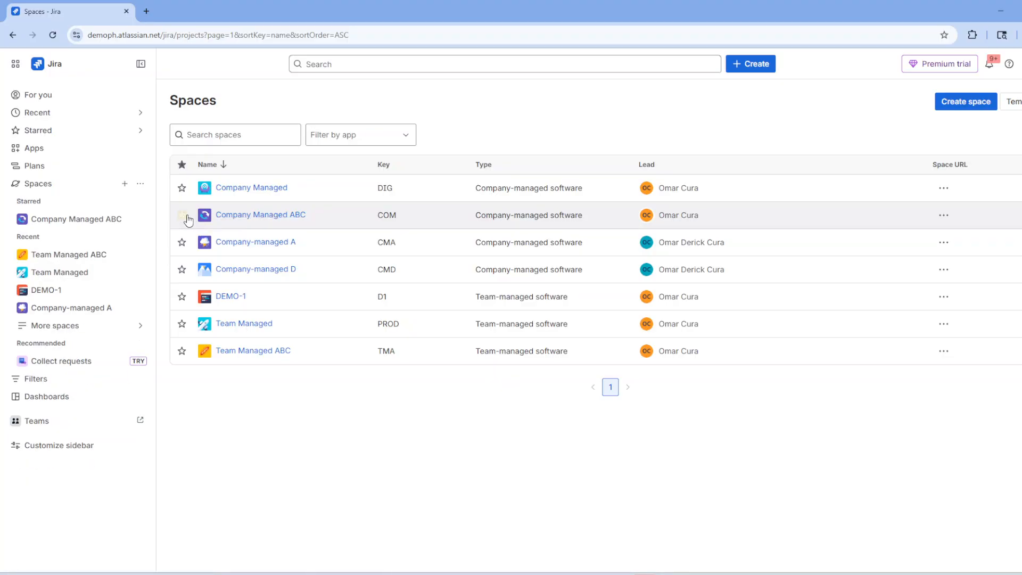
{"action": "left_click", "coordinate": [181, 352]}
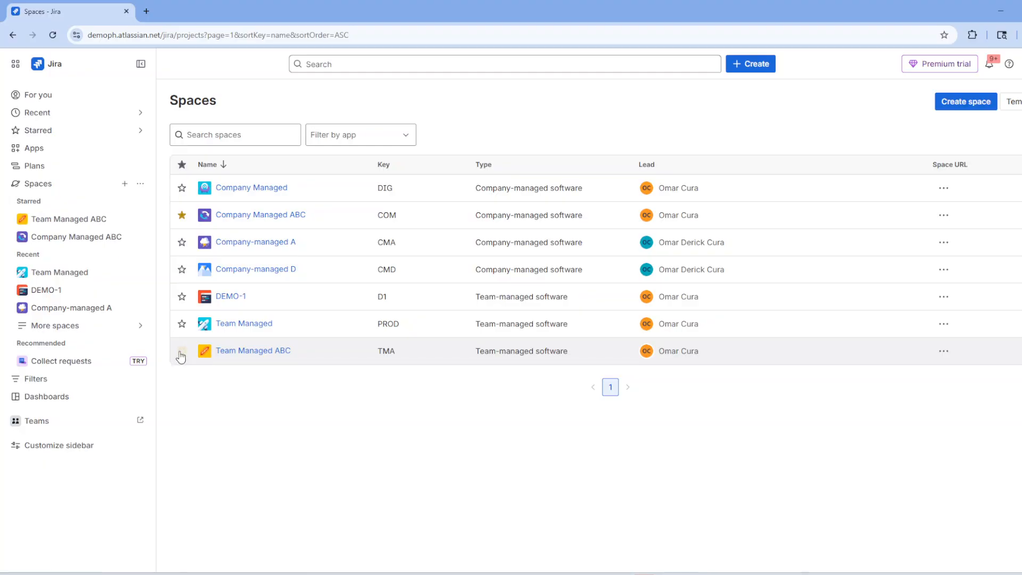
- Start a CSV import of work items from the list view of Company Managed ABC and open the source file chooser
{"action": "left_click", "coordinate": [275, 215]}
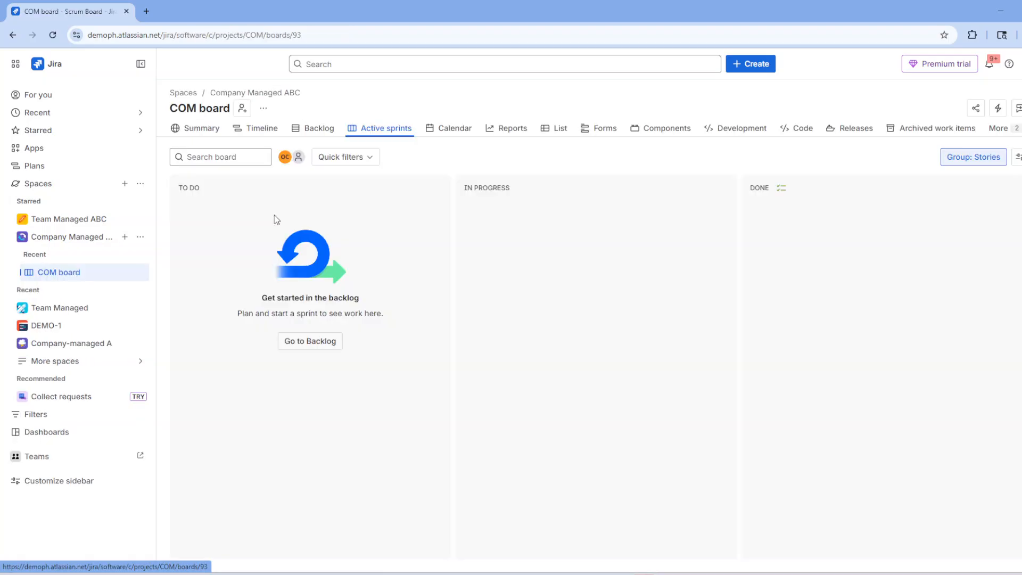
{"action": "left_click", "coordinate": [556, 130]}
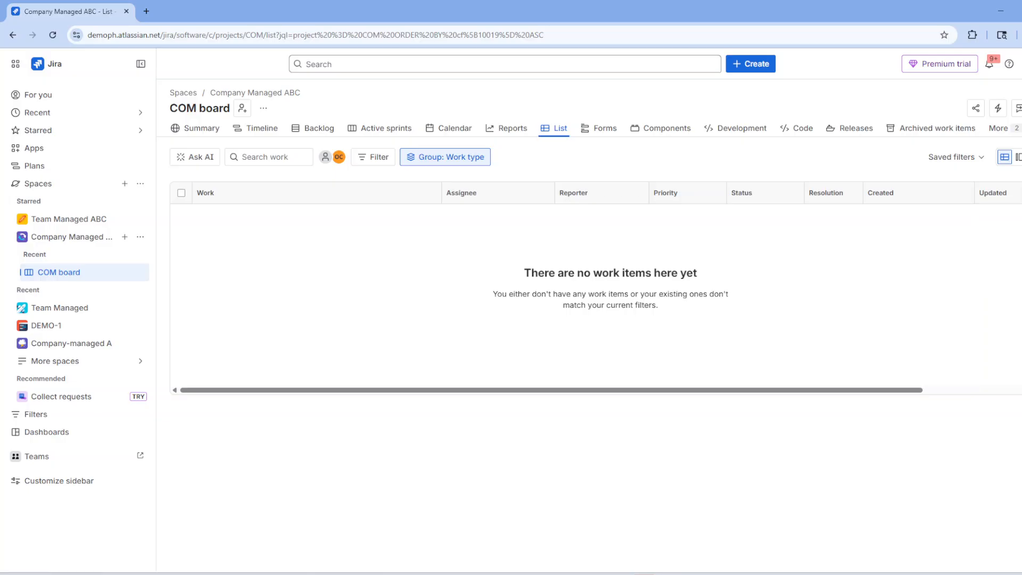
{"action": "left_click", "coordinate": [1021, 157]}
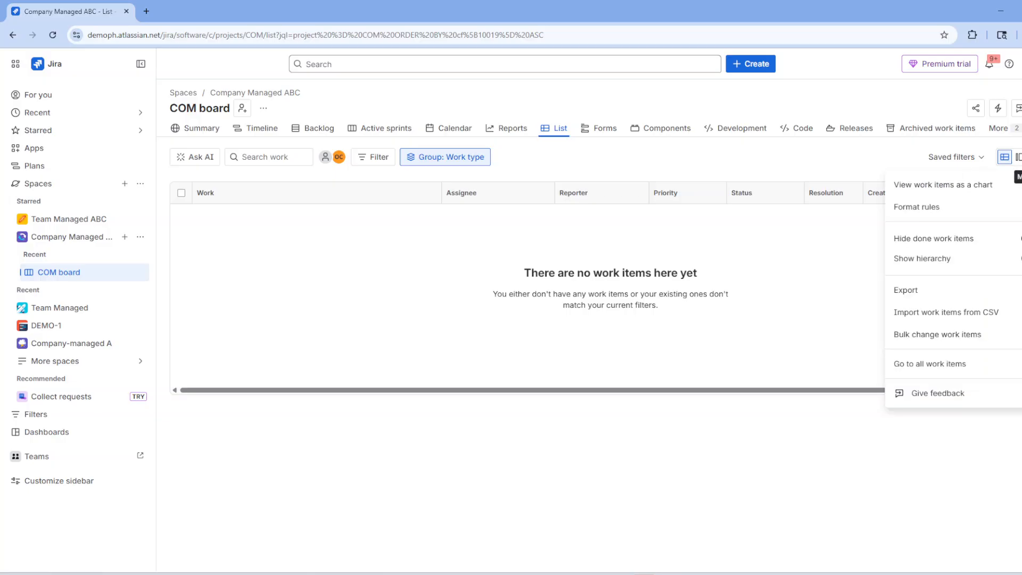
{"action": "left_click", "coordinate": [933, 314]}
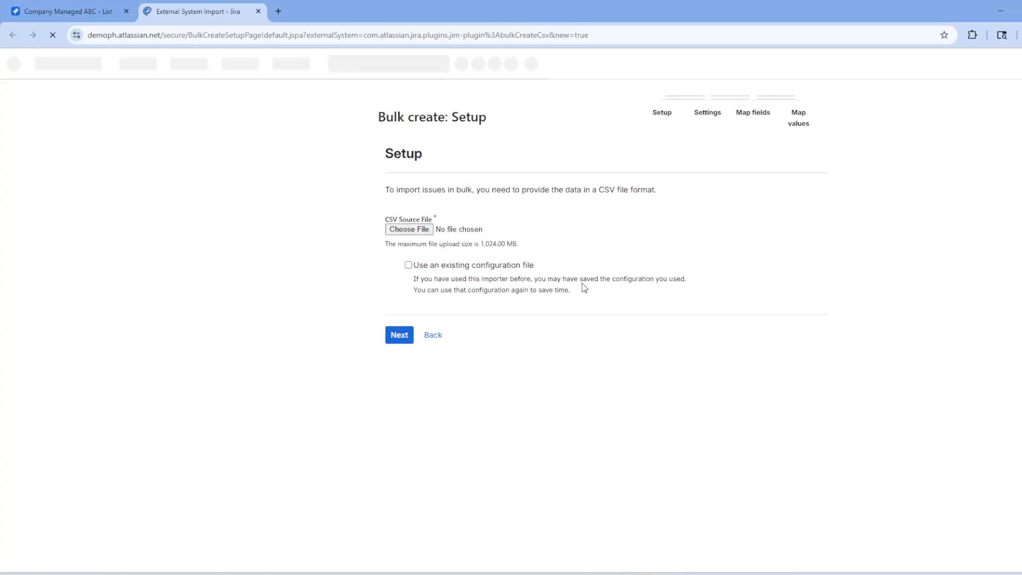
{"action": "left_click", "coordinate": [403, 233]}
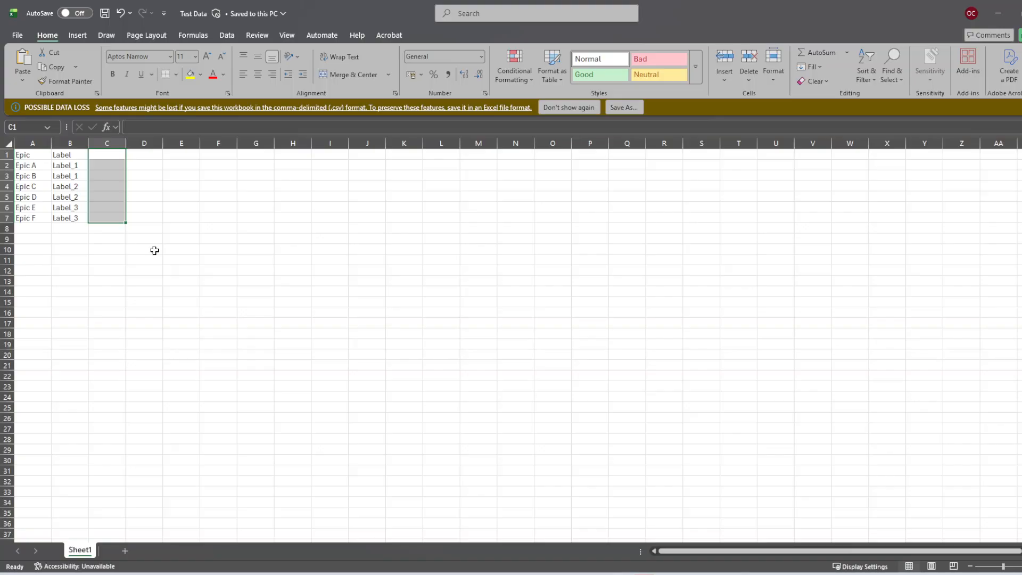
- In the Test Data sheet in Excel, add a Type heading in C1 and fill C2 to C7 with Epic
{"action": "left_click", "coordinate": [154, 250]}
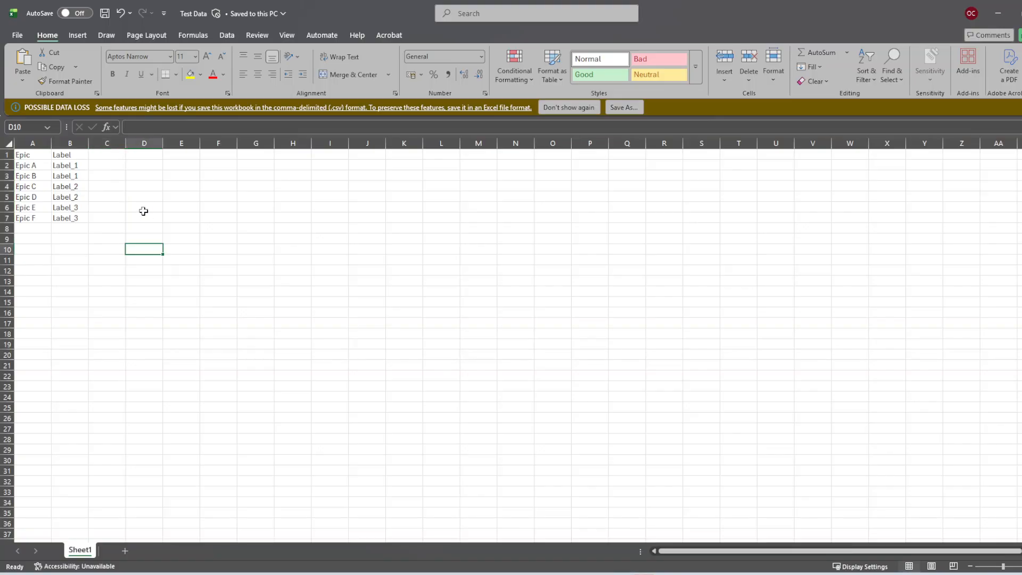
{"action": "left_click", "coordinate": [106, 155]}
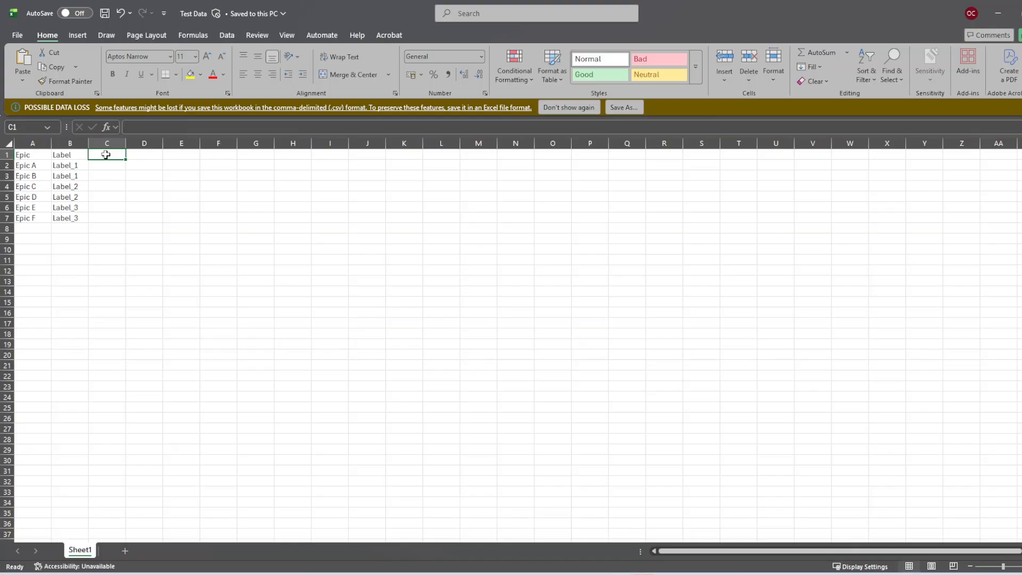
{"action": "type", "text": "Type"}
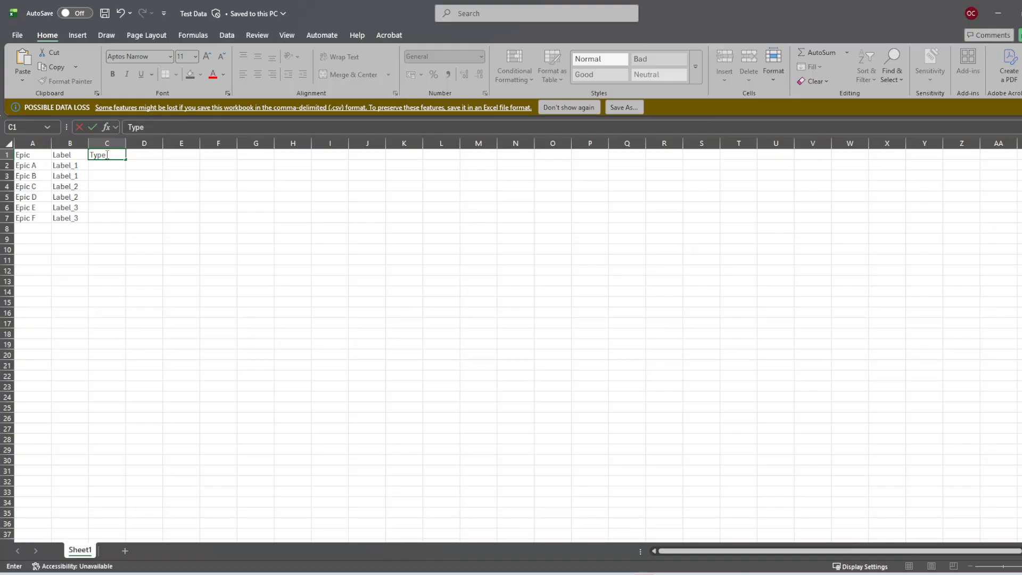
{"action": "left_click", "coordinate": [105, 168]}
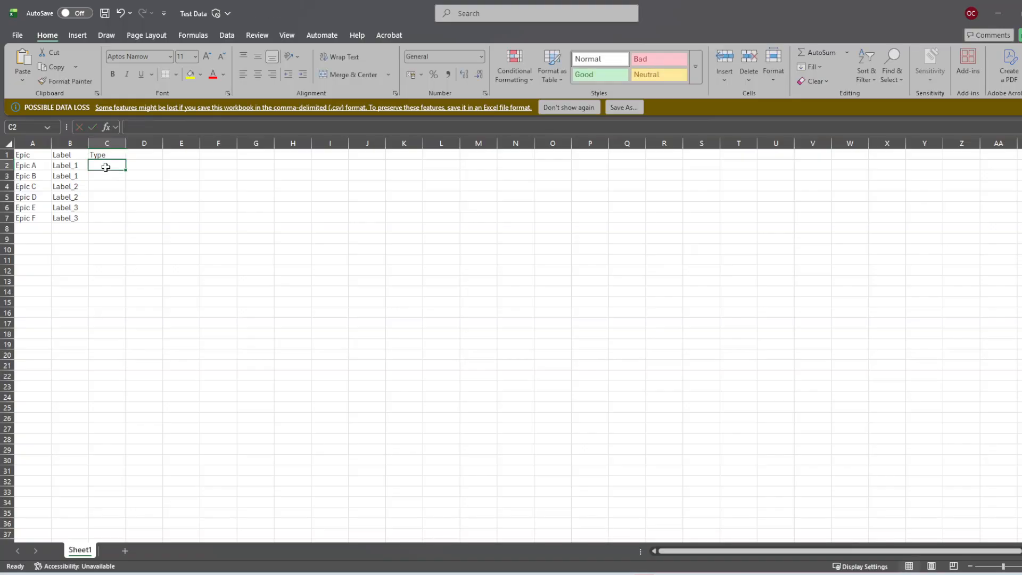
{"action": "type", "text": "Epic"}
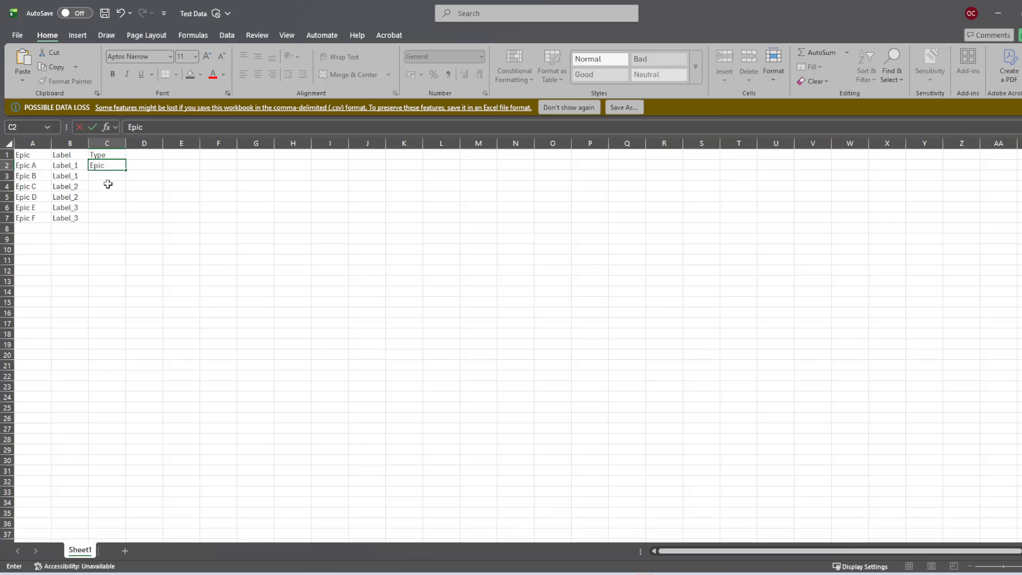
{"action": "key", "text": "Return"}
{"action": "left_click", "coordinate": [113, 165]}
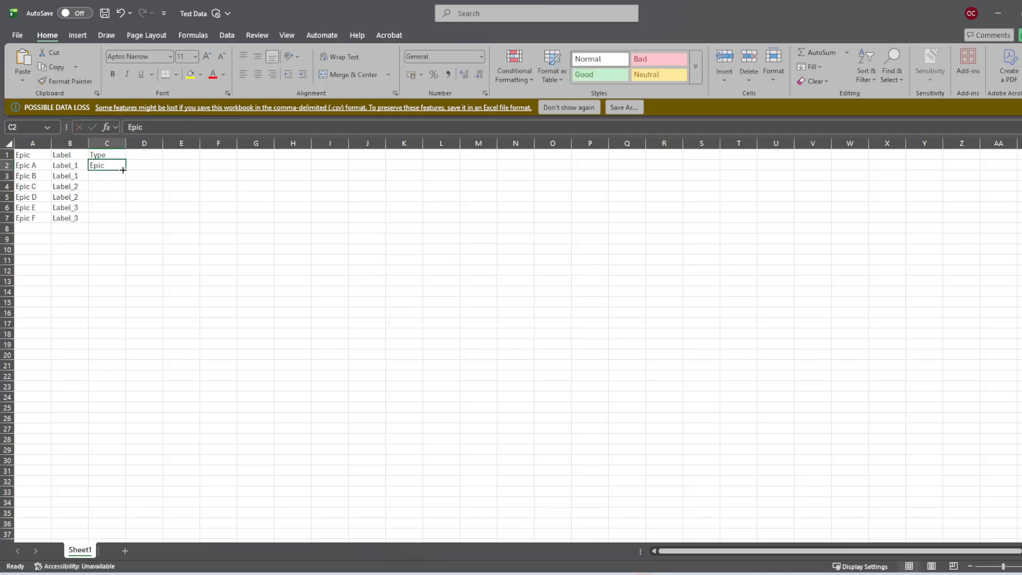
{"action": "left_click_drag", "start_coordinate": [123, 169], "coordinate": [129, 222]}
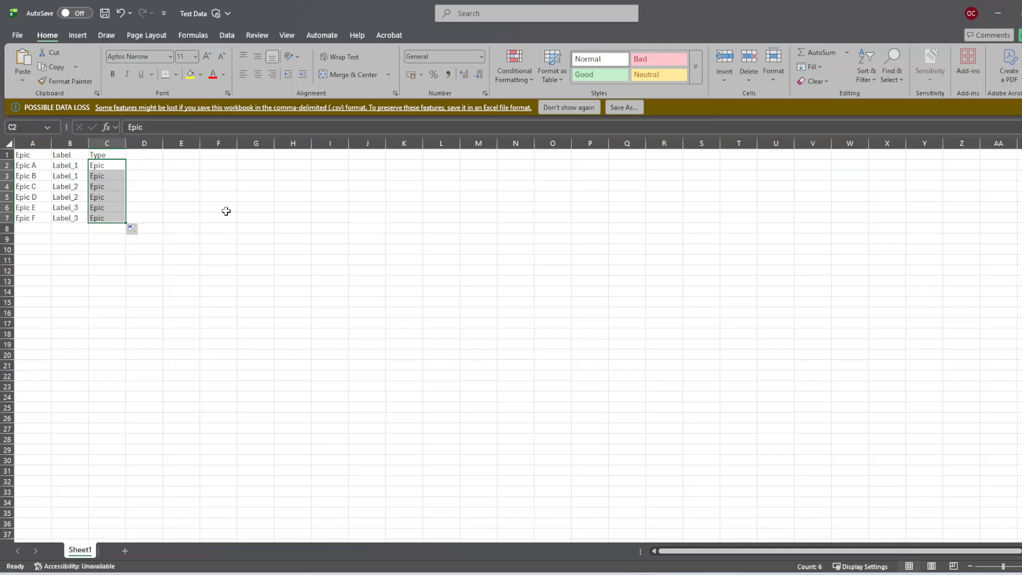
- Save the Test Data file and return to the CSV import setup in Jira
{"action": "left_click", "coordinate": [104, 14]}
{"action": "left_click", "coordinate": [104, 13]}
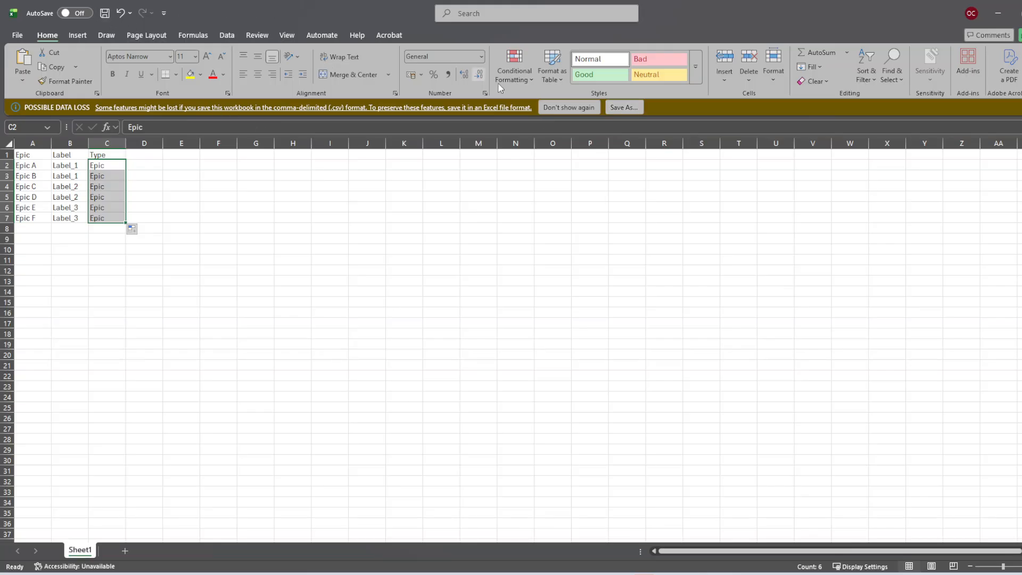
{"action": "left_click", "coordinate": [998, 13]}
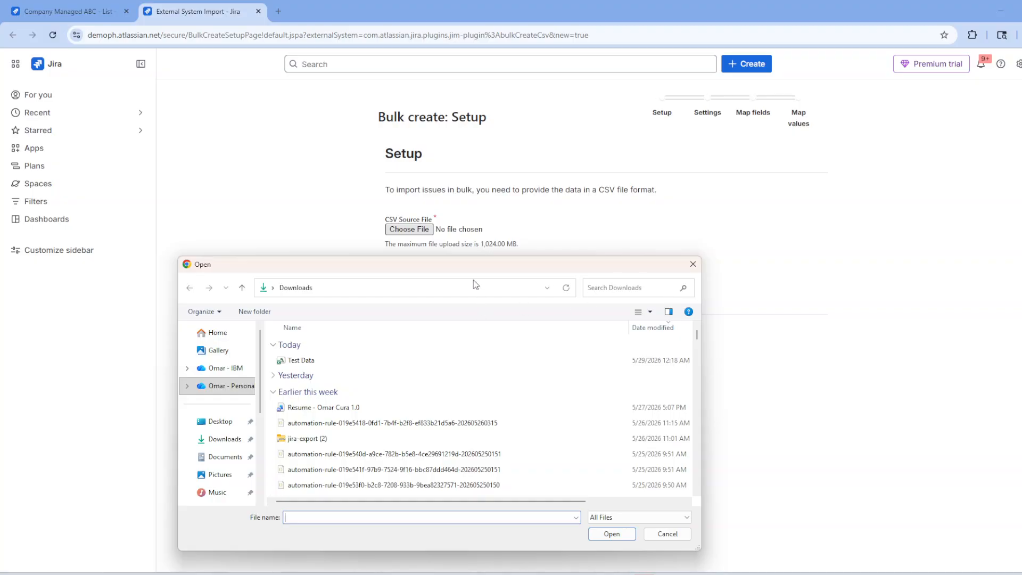
- Load Test Data.csv as the import source and choose Company Managed ABC as the project to import into
{"action": "left_click", "coordinate": [313, 363]}
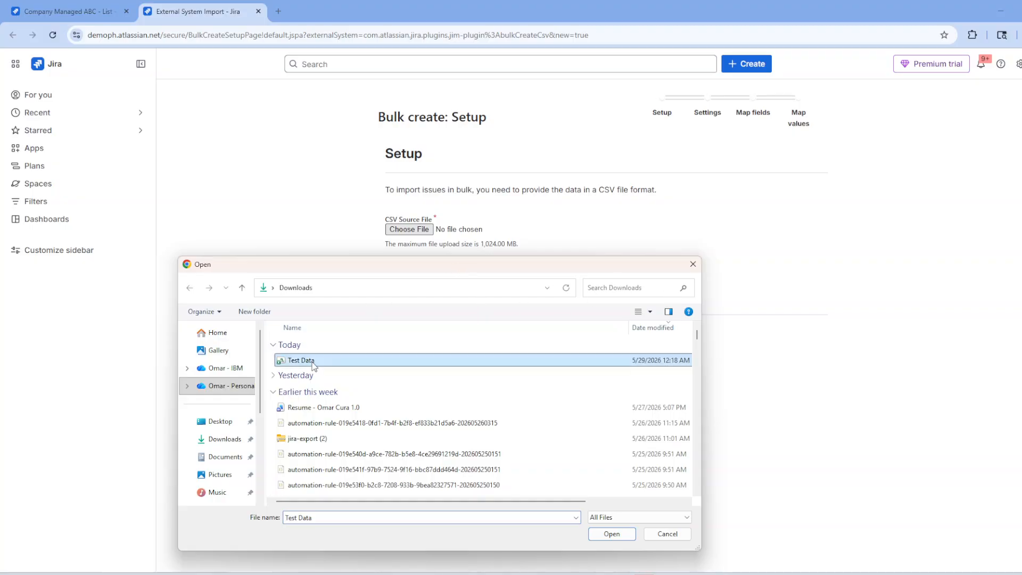
{"action": "left_click", "coordinate": [611, 534]}
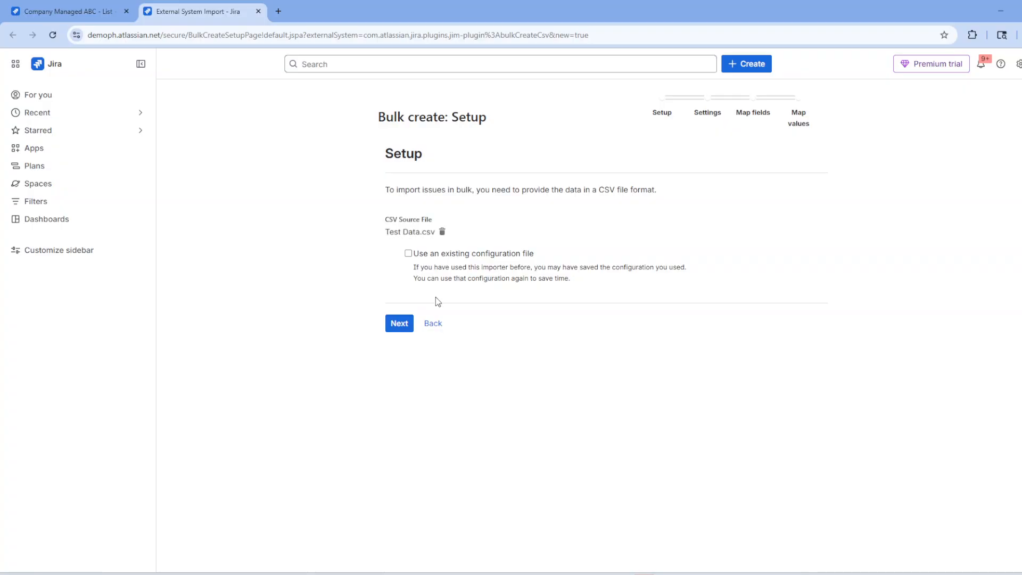
{"action": "left_click", "coordinate": [396, 328]}
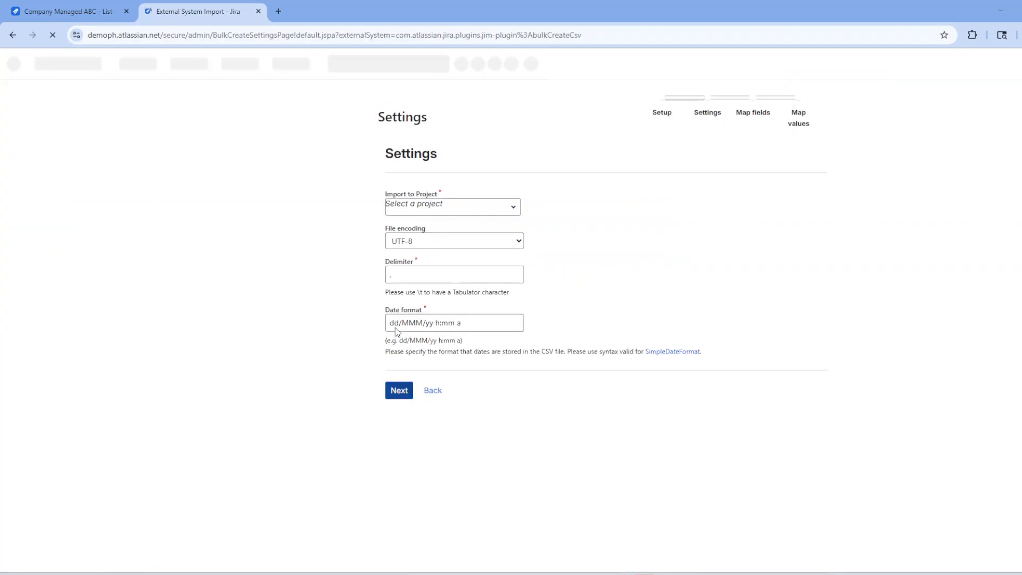
{"action": "left_click", "coordinate": [511, 209]}
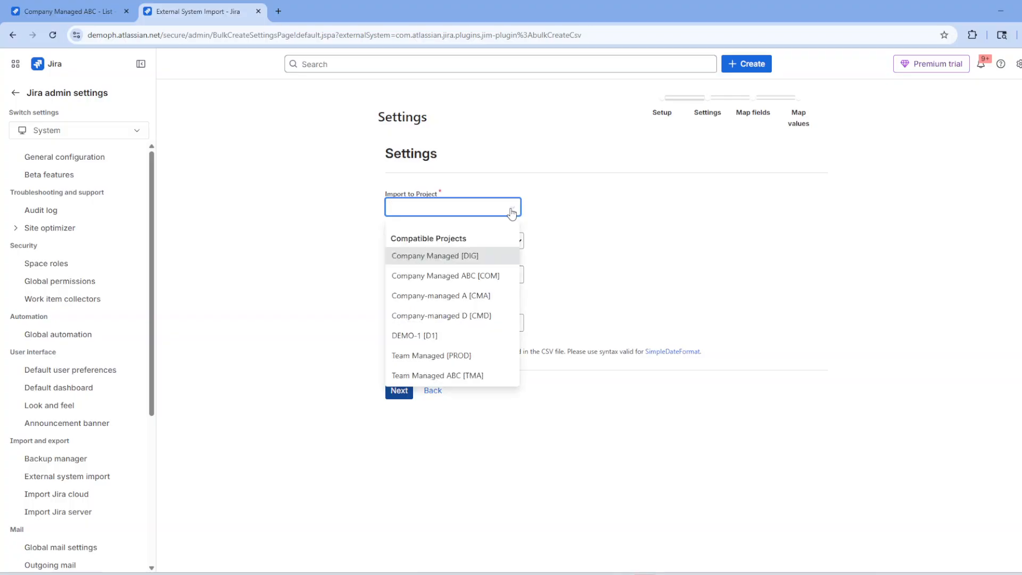
{"action": "left_click", "coordinate": [492, 285]}
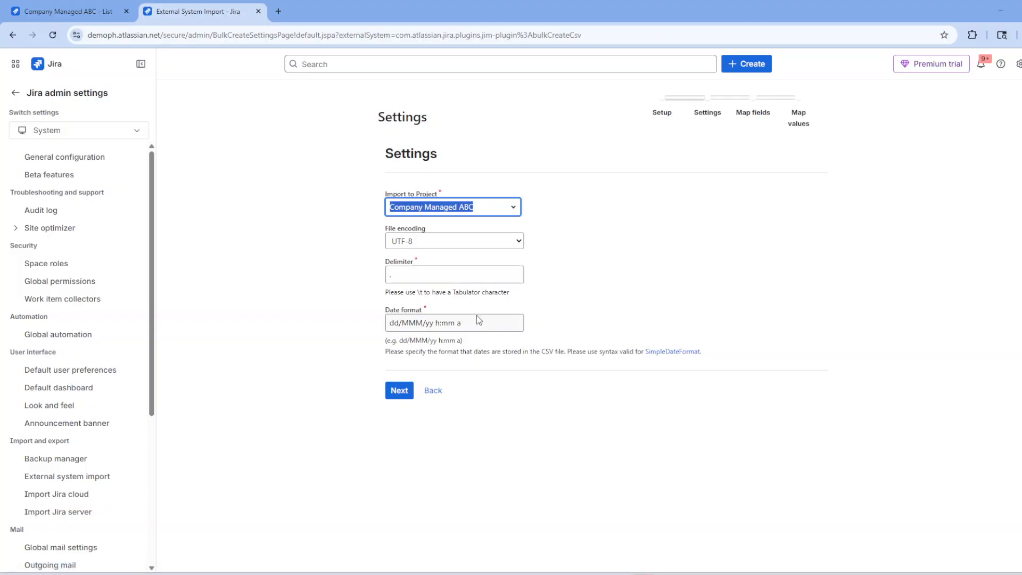
{"action": "left_click", "coordinate": [390, 396]}
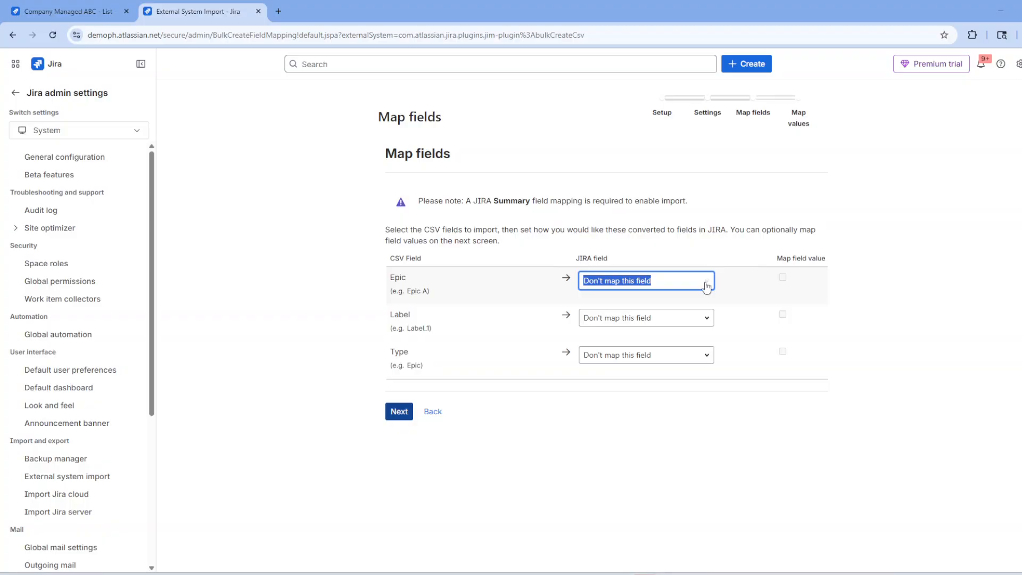
- Map the CSV fields Epic to Summary, Label to Labels, and Type to Issue Type
{"action": "type", "text": "su"}
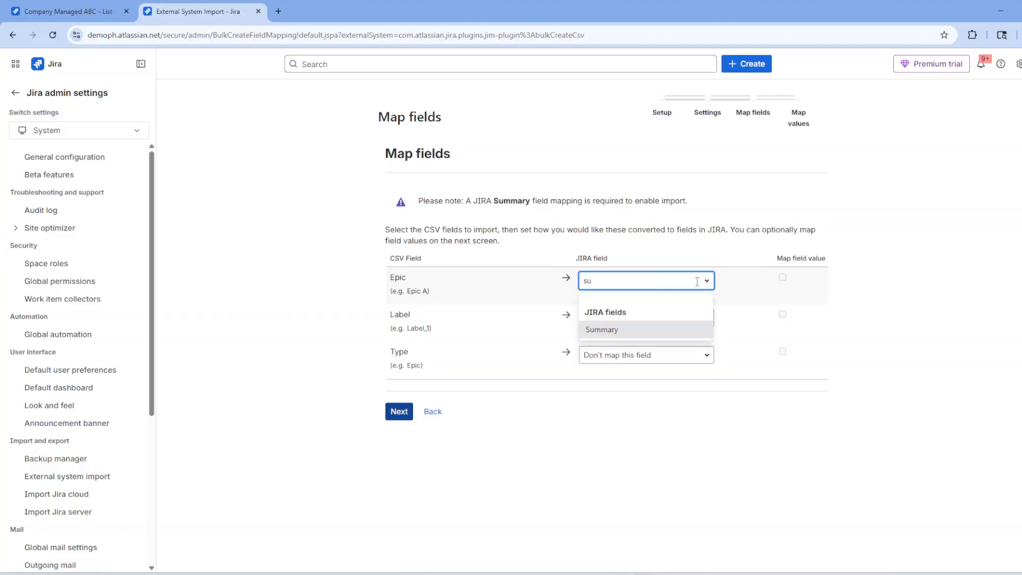
{"action": "left_click", "coordinate": [674, 330]}
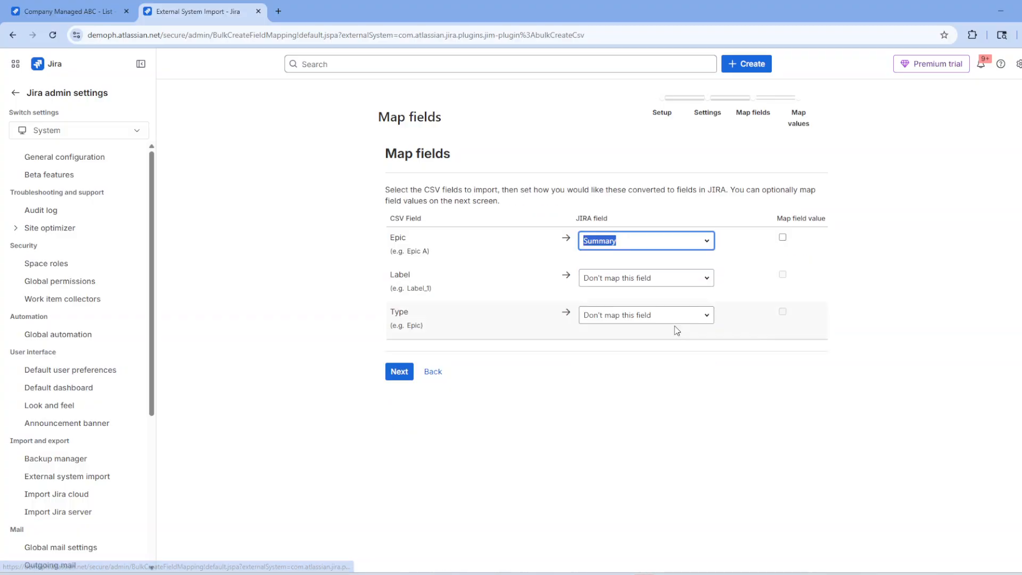
{"action": "left_click", "coordinate": [672, 276]}
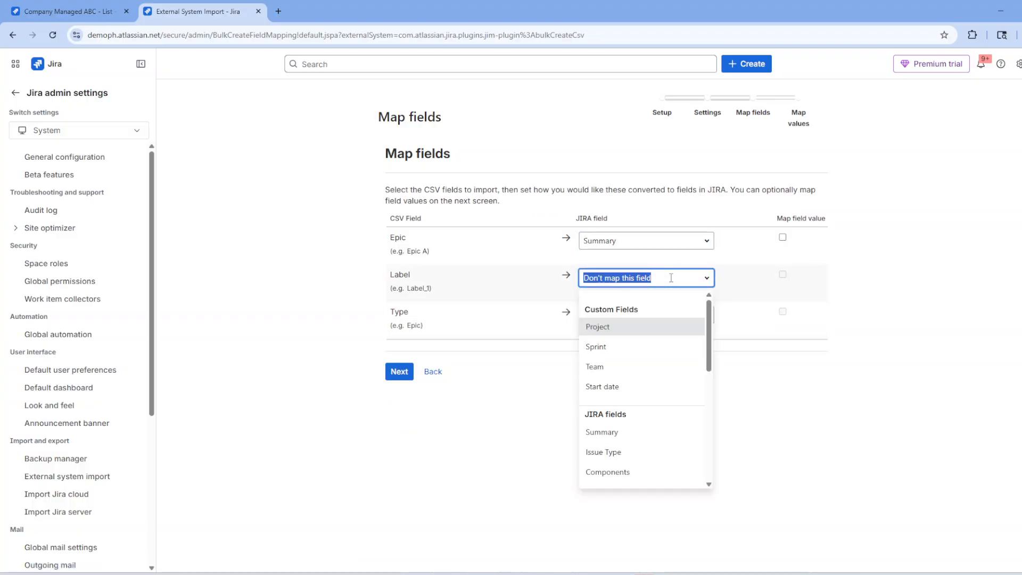
{"action": "type", "text": "la"}
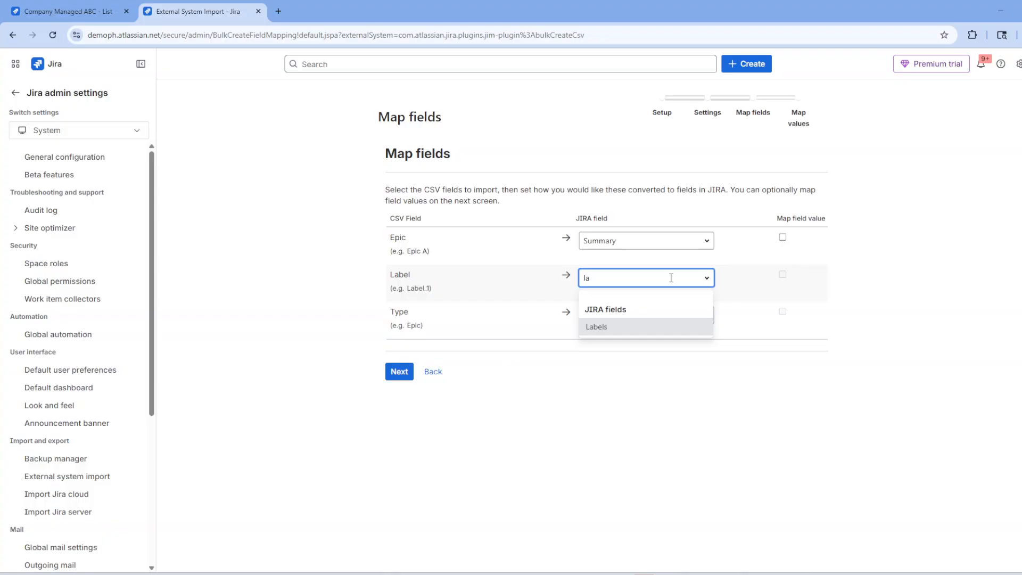
{"action": "left_click", "coordinate": [651, 328]}
{"action": "left_click", "coordinate": [651, 316]}
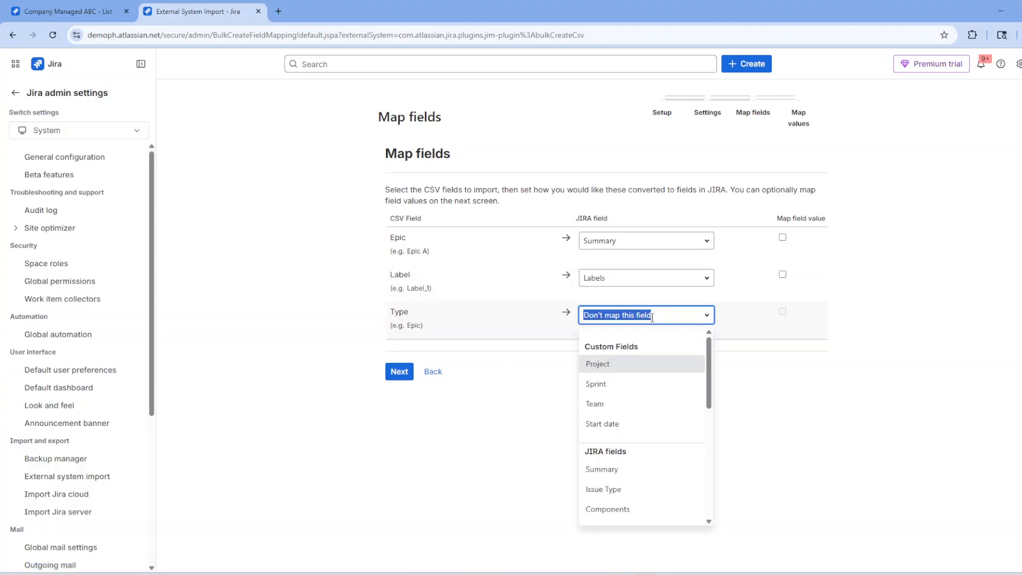
{"action": "type", "text": "typ"}
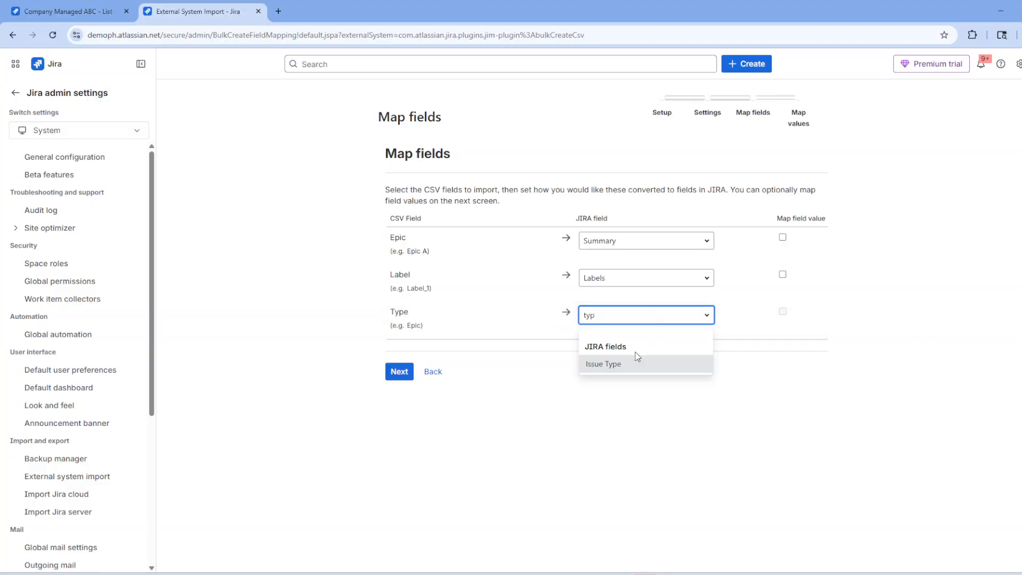
{"action": "left_click", "coordinate": [634, 364]}
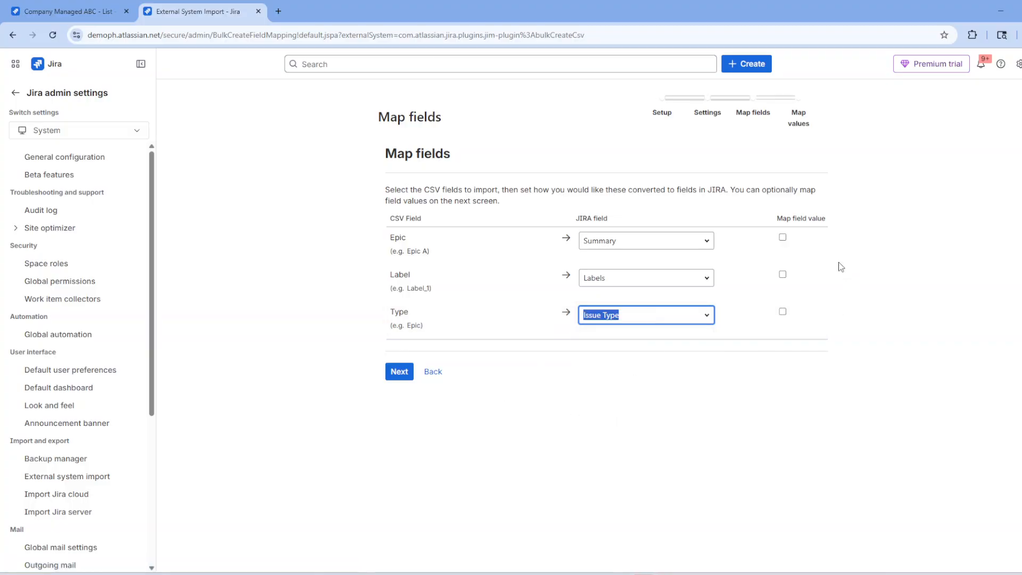
- Enable field value mapping for Epic, Label and Type and continue to the value mapping page
{"action": "left_click", "coordinate": [782, 237]}
{"action": "left_click", "coordinate": [784, 276]}
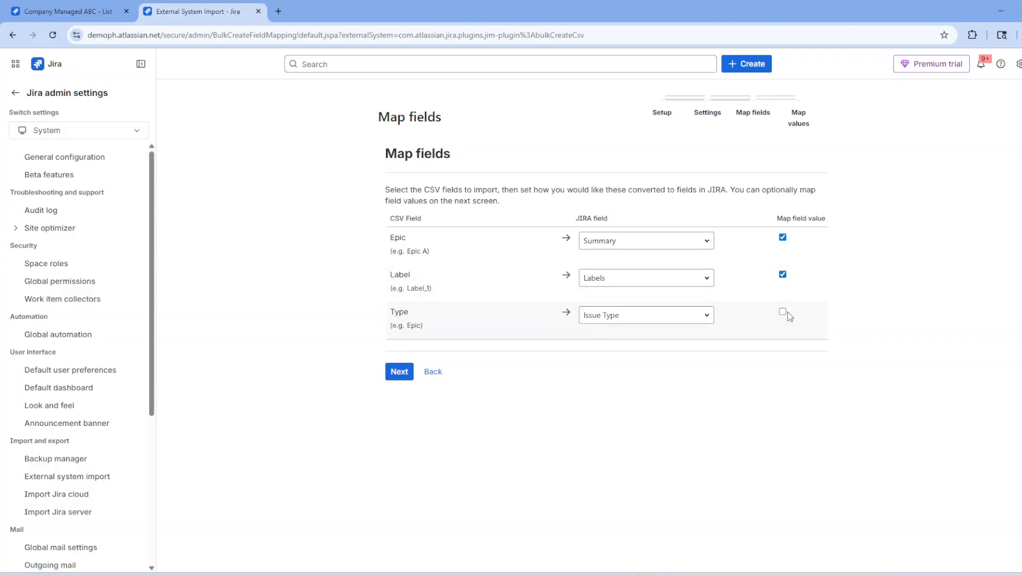
{"action": "left_click", "coordinate": [782, 313]}
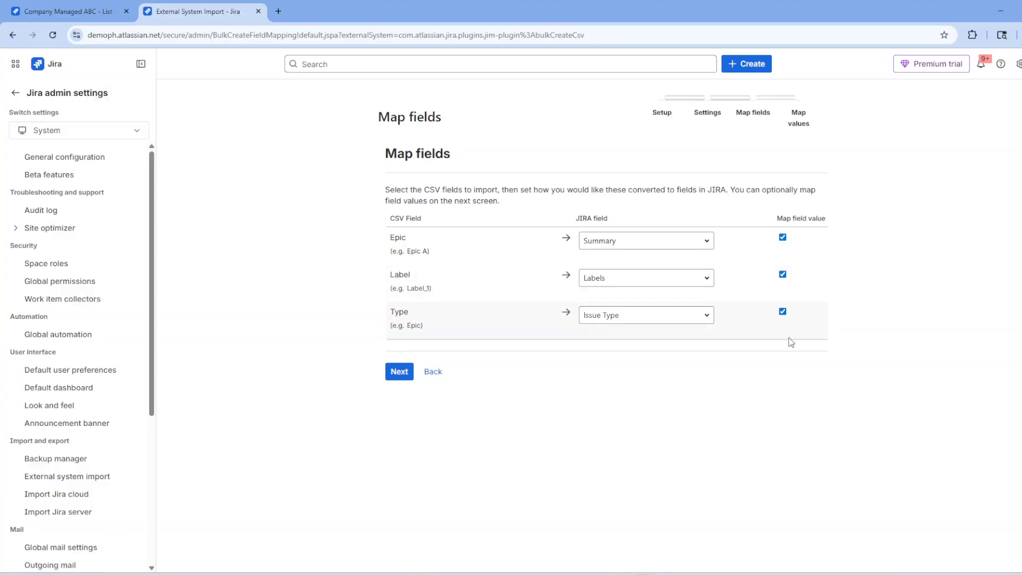
{"action": "left_click", "coordinate": [398, 371]}
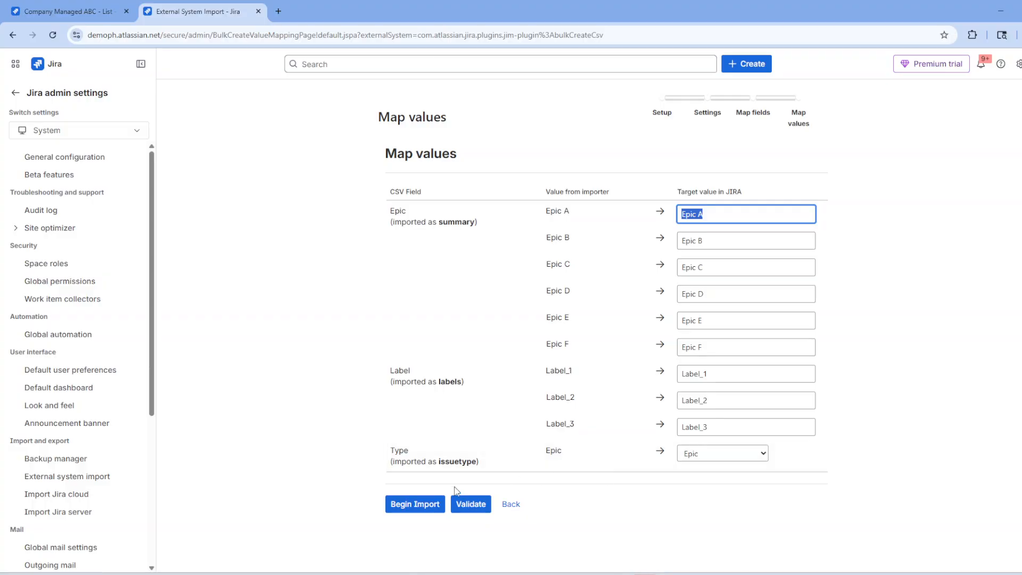
- Begin the import with the mapped values and reload the Company Managed ABC list once it finishes
{"action": "left_click", "coordinate": [410, 509]}
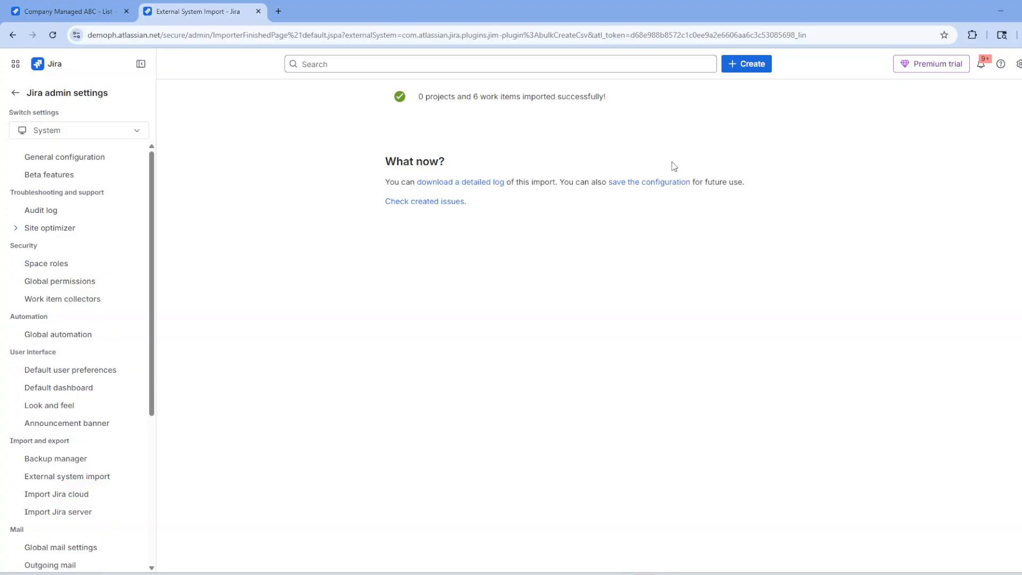
{"action": "left_click", "coordinate": [89, 15]}
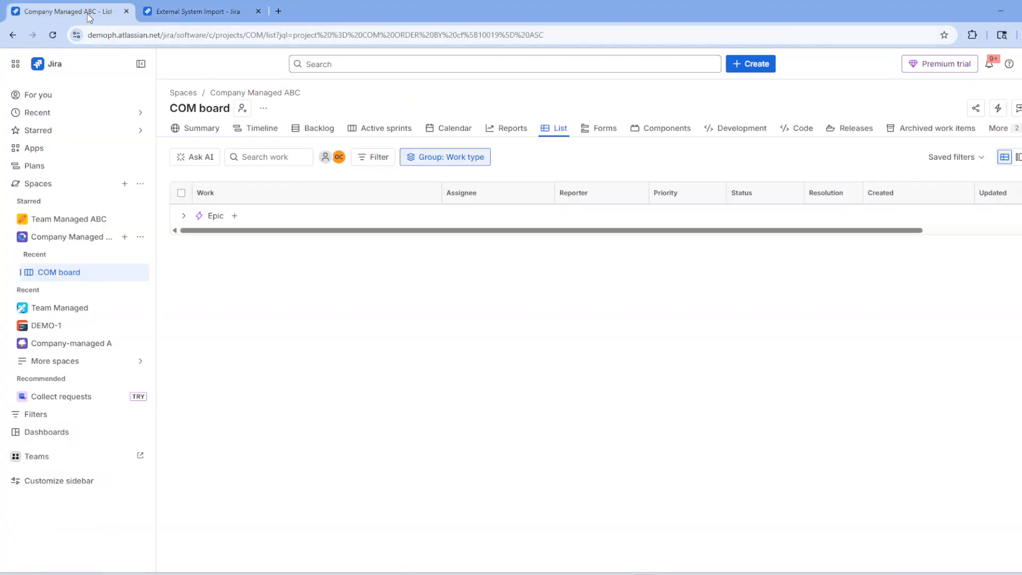
{"action": "left_click", "coordinate": [50, 35]}
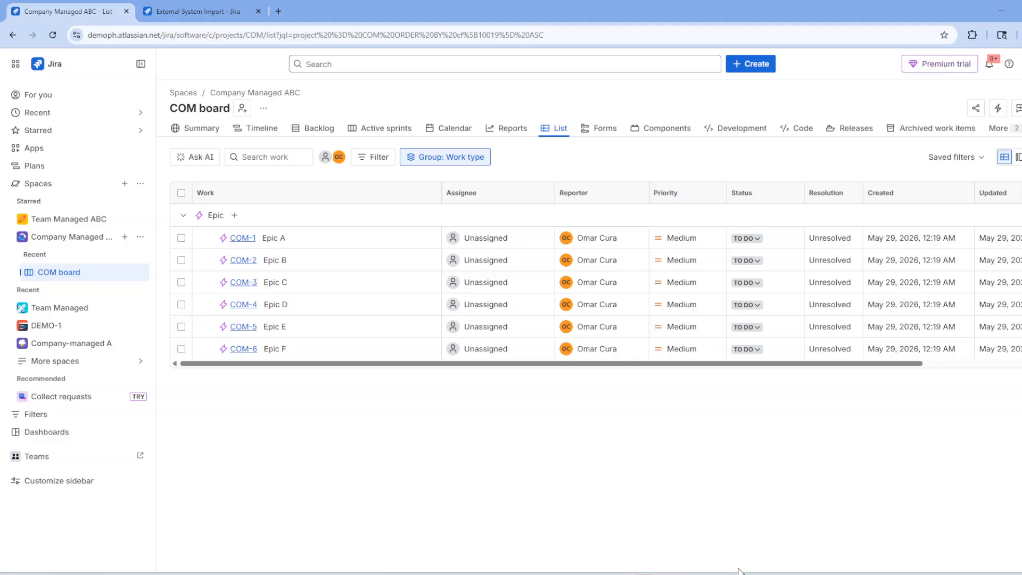
- In the Test Data sheet in Excel, clear the Type column in C1 to C7 and save the file
{"action": "left_click", "coordinate": [642, 573]}
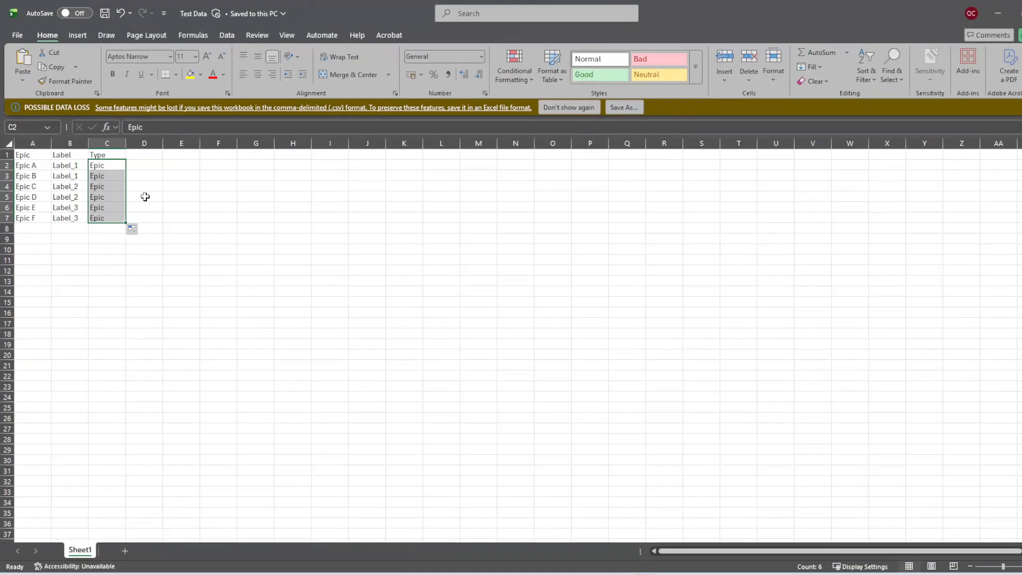
{"action": "left_click_drag", "start_coordinate": [107, 154], "coordinate": [108, 213]}
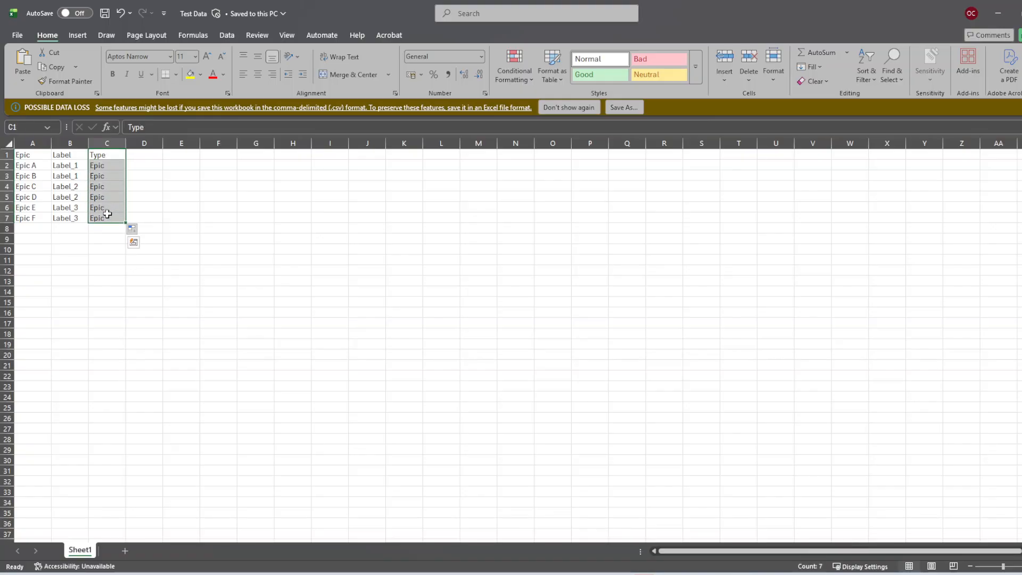
{"action": "key", "text": "Delete"}
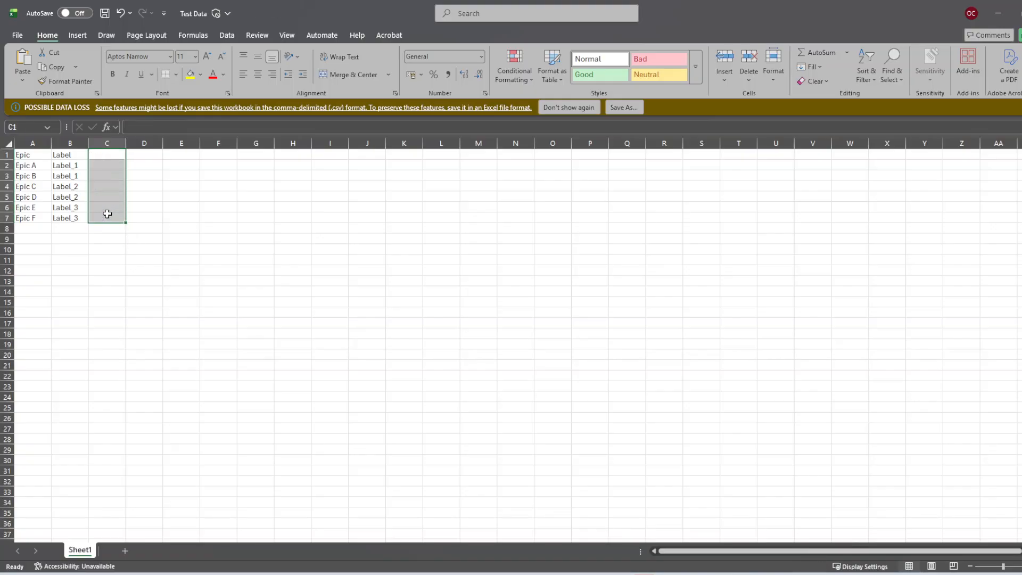
{"action": "left_click", "coordinate": [104, 14]}
{"action": "left_click", "coordinate": [998, 13]}
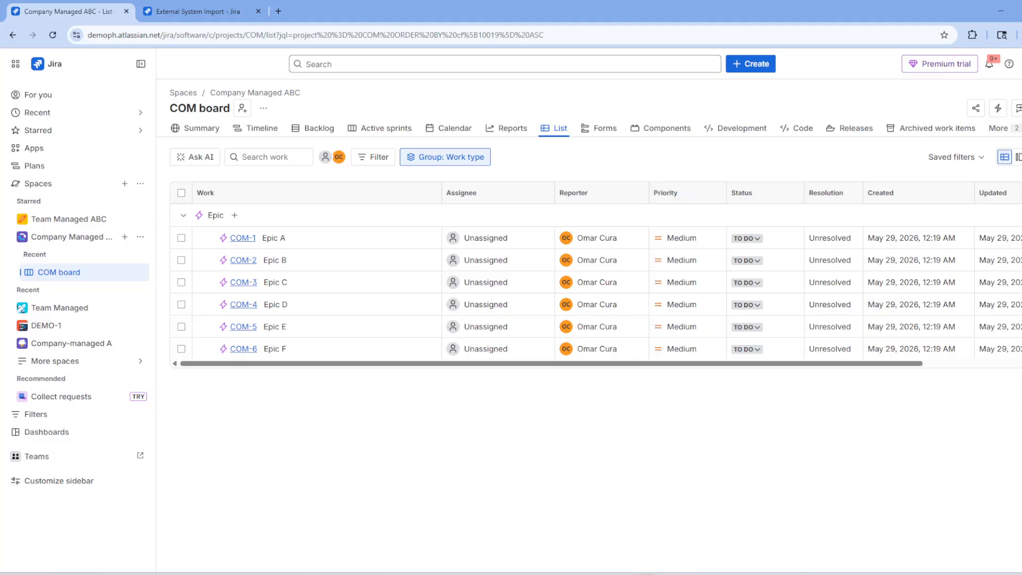
- Start another CSV import from the Company Managed ABC list in Jira with Test Data.csv as the source file
{"action": "left_click", "coordinate": [1021, 157]}
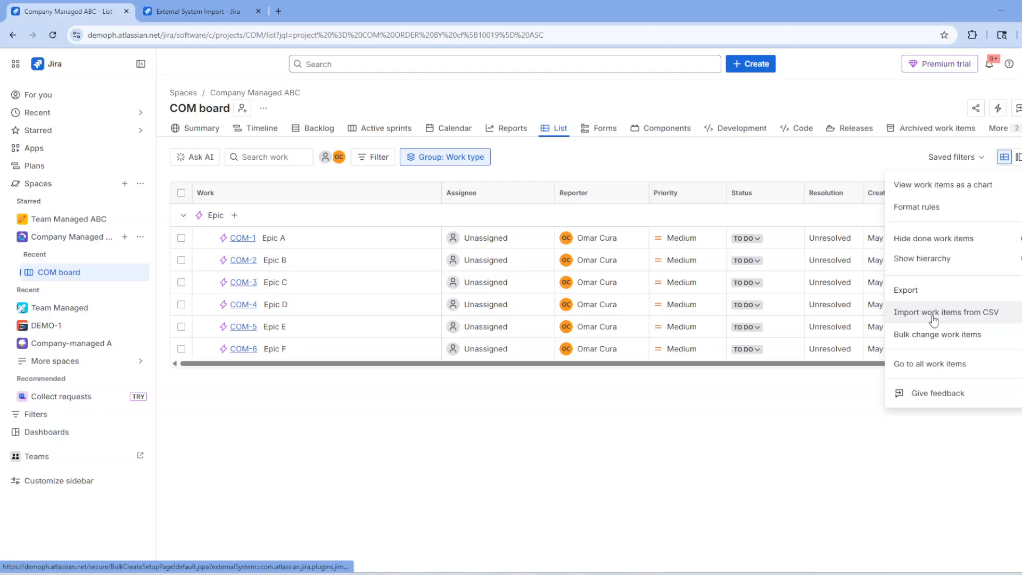
{"action": "left_click", "coordinate": [932, 317]}
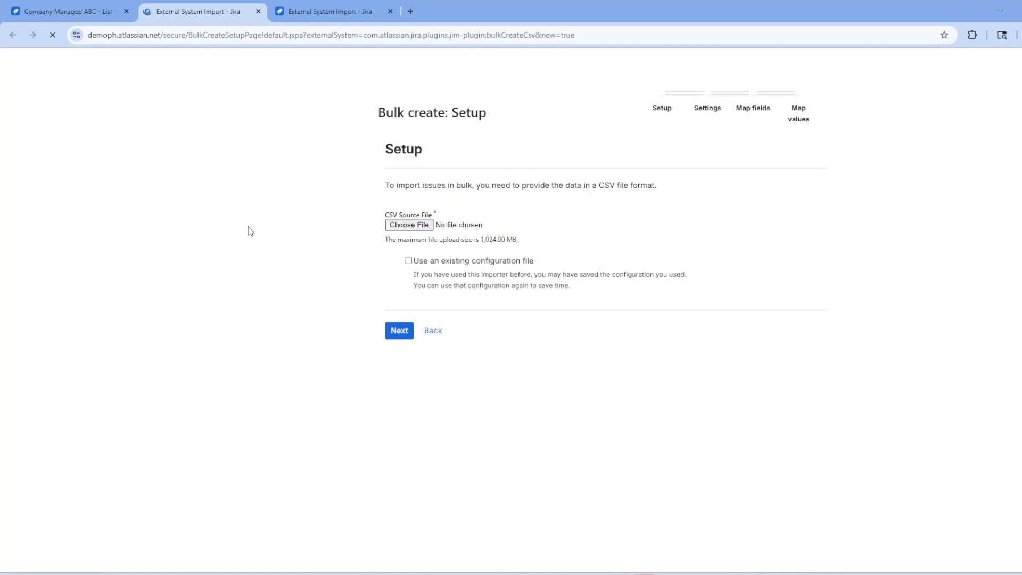
{"action": "left_click", "coordinate": [423, 231]}
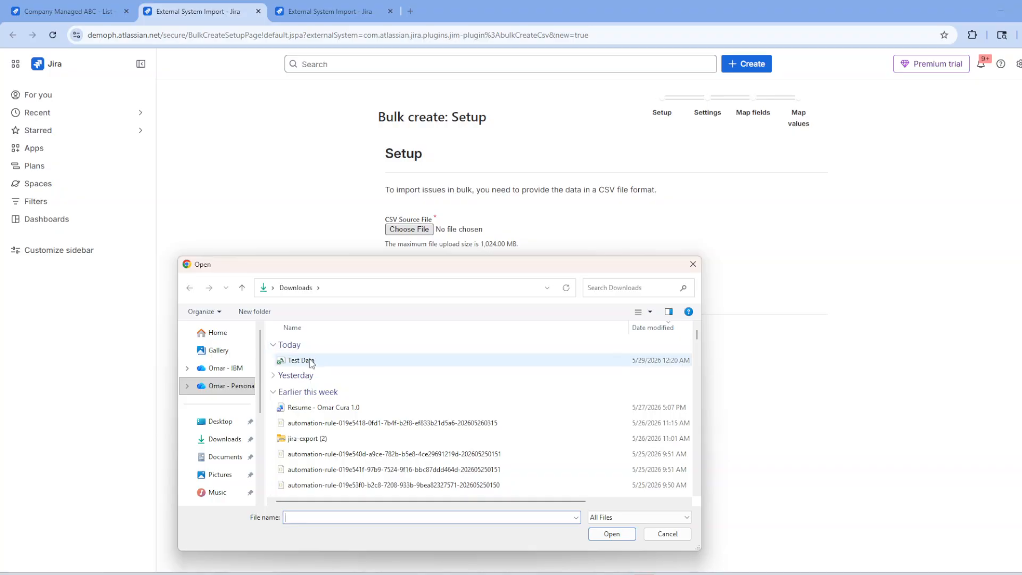
{"action": "left_click", "coordinate": [308, 360]}
{"action": "left_click", "coordinate": [617, 534]}
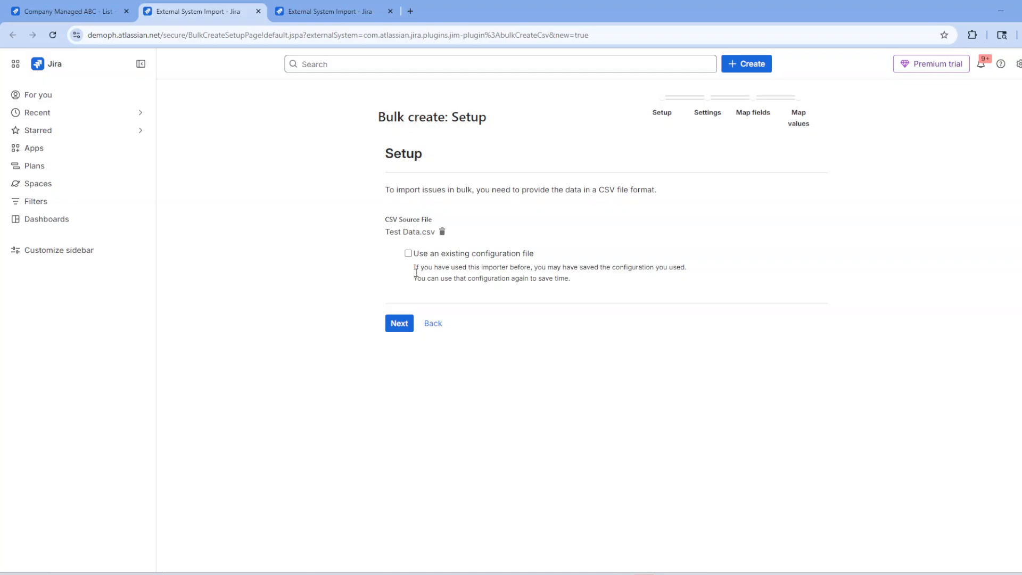
- Set Company Managed ABC as the target project for the second import and continue to field mapping
{"action": "left_click", "coordinate": [408, 325]}
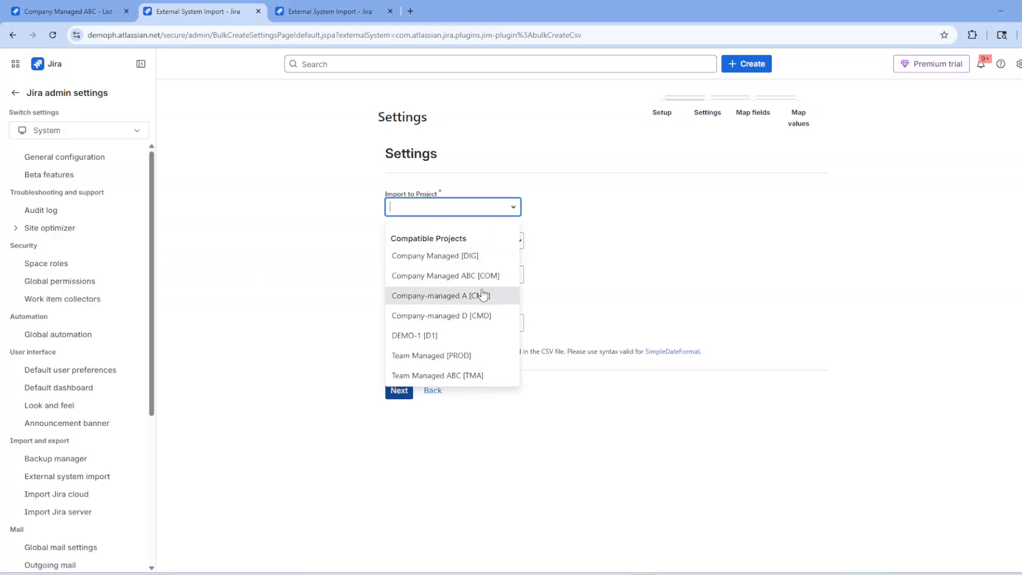
{"action": "left_click", "coordinate": [482, 278]}
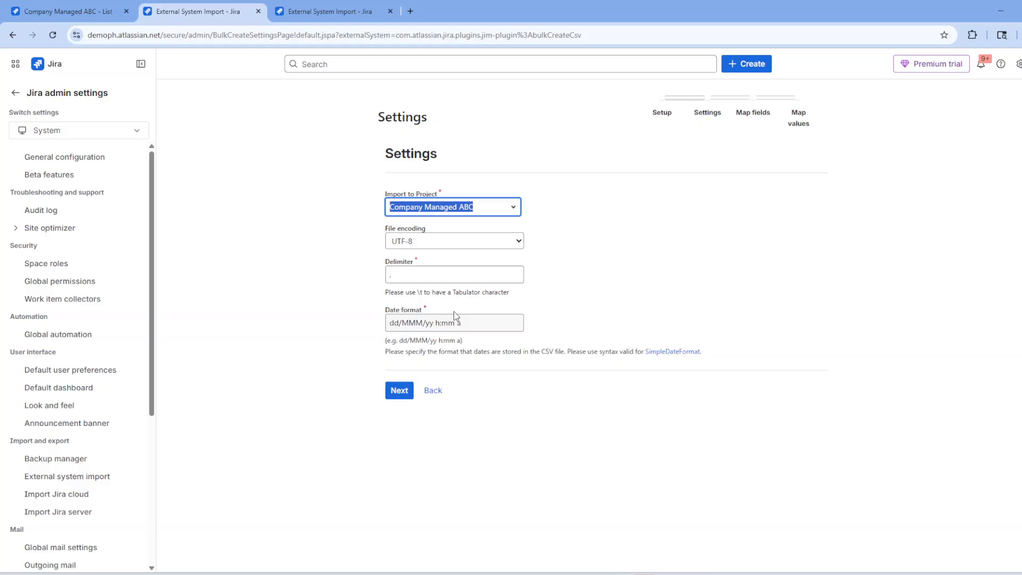
{"action": "left_click", "coordinate": [397, 393]}
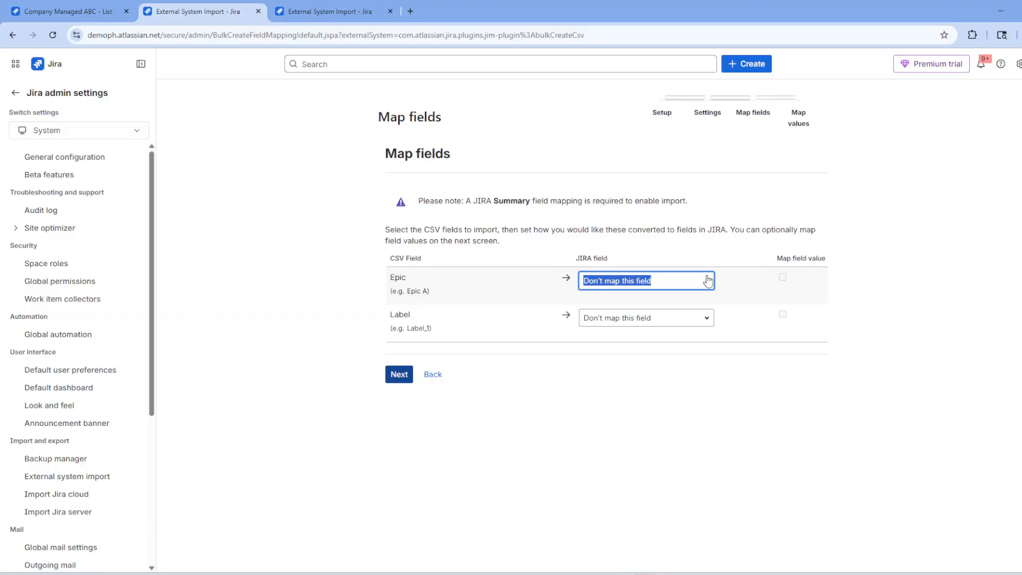
- Map the CSV fields Epic to Summary and Label to Labels for the second import
{"action": "left_click", "coordinate": [711, 281]}
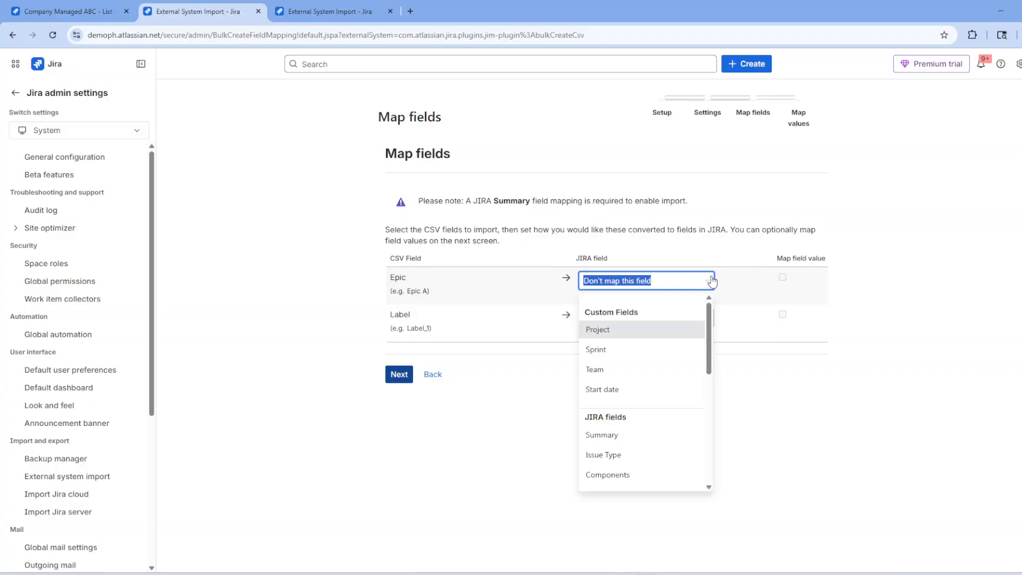
{"action": "type", "text": "sum"}
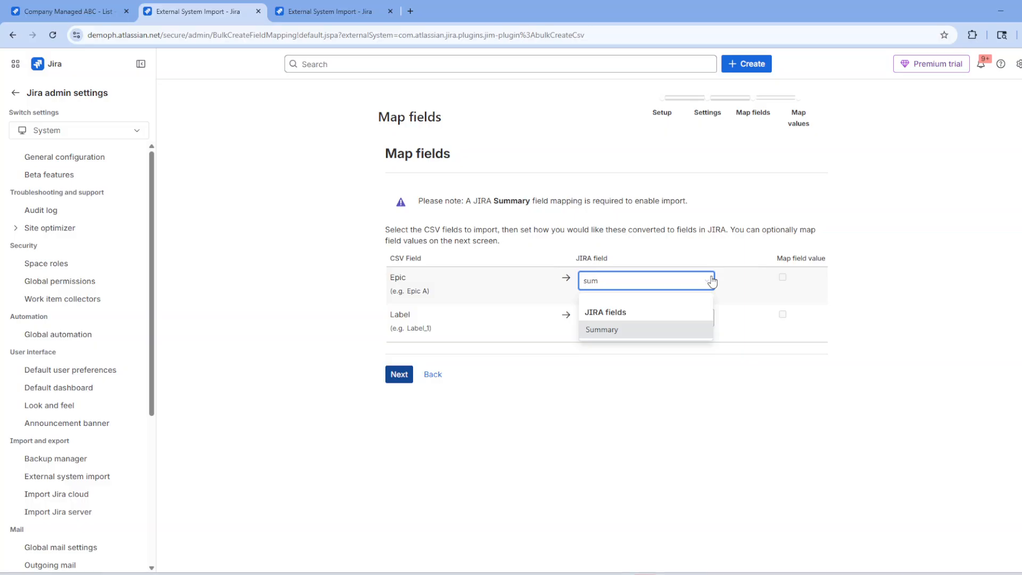
{"action": "left_click", "coordinate": [675, 327]}
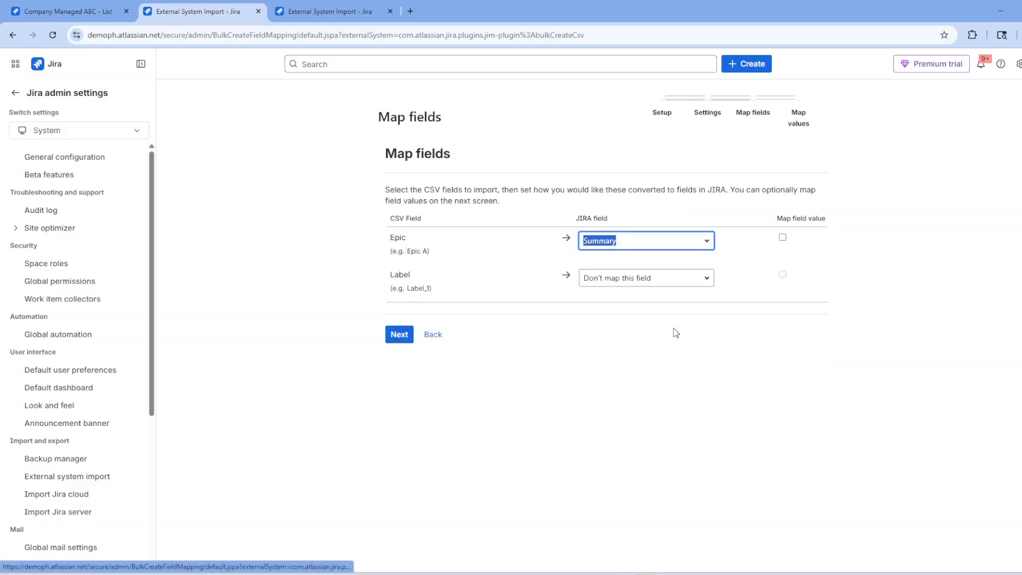
{"action": "left_click", "coordinate": [660, 277]}
{"action": "type", "text": "lab"}
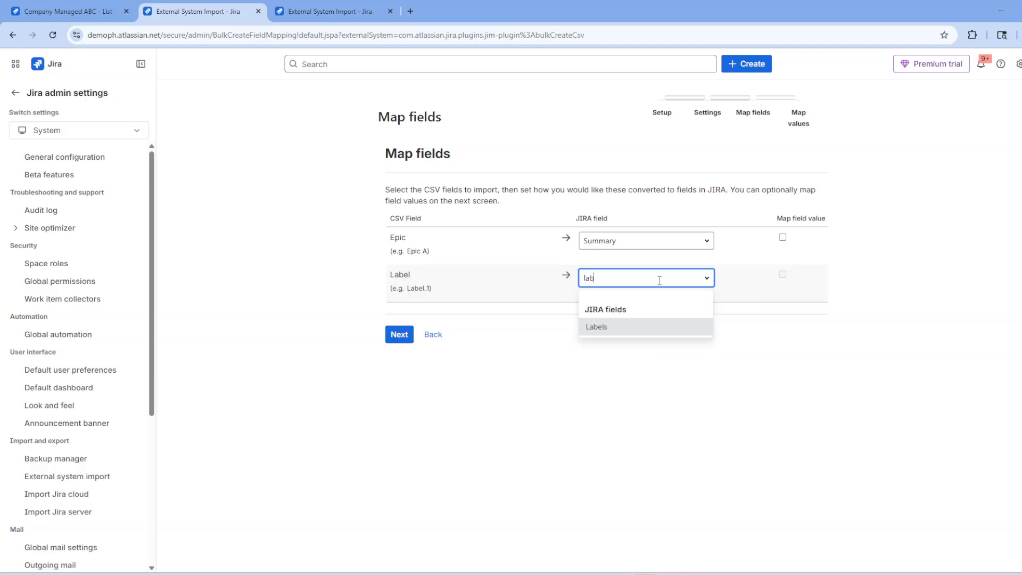
{"action": "left_click", "coordinate": [646, 336]}
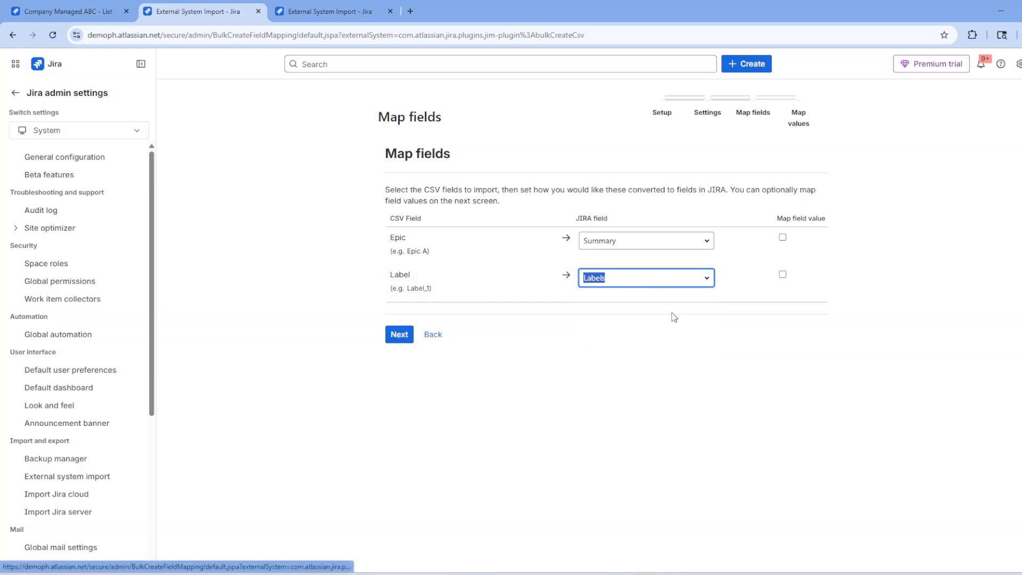
- Enable value mapping for both the Epic and Label fields, keep the proposed target values and begin the second import
{"action": "left_click", "coordinate": [781, 238]}
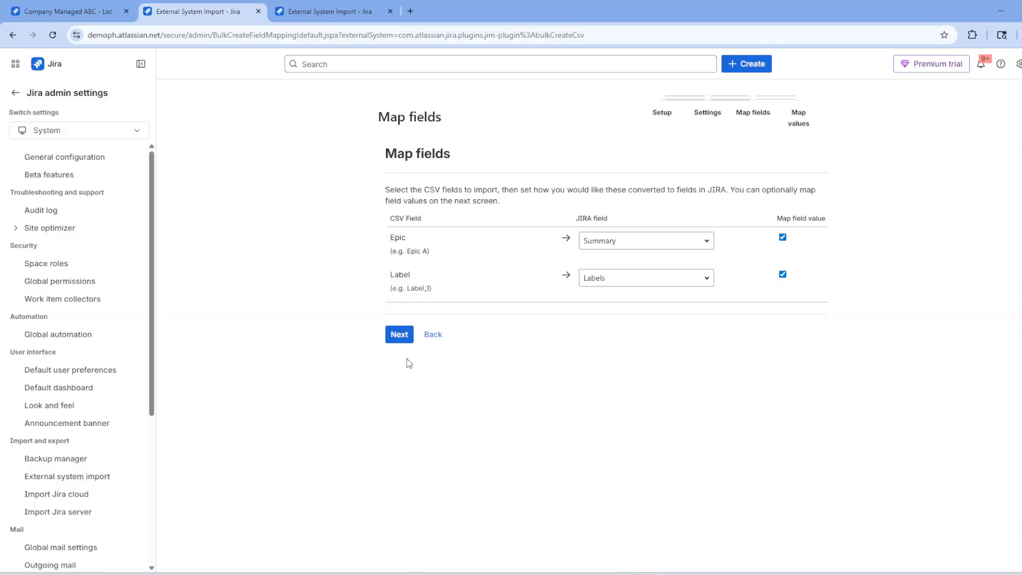
{"action": "left_click", "coordinate": [399, 335]}
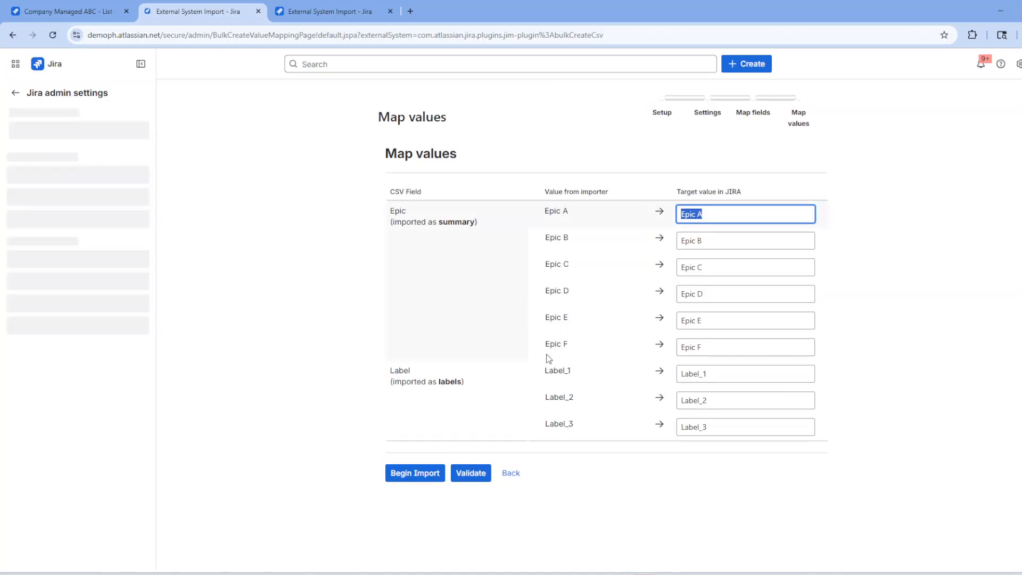
{"action": "left_click", "coordinate": [420, 473]}
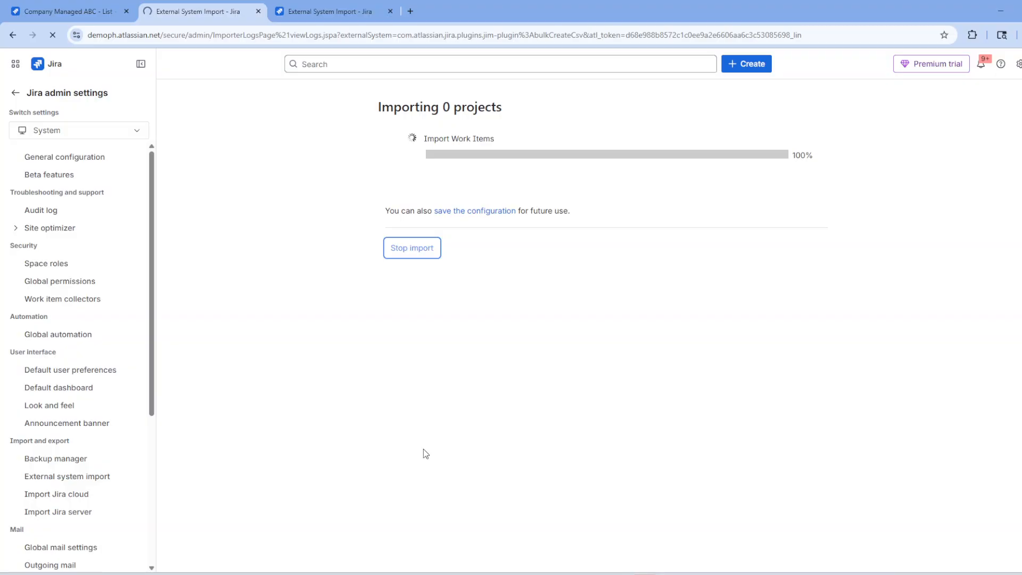
- Reload the Company Managed ABC list and expand the Story group to check the newly imported work items
{"action": "left_click", "coordinate": [87, 12]}
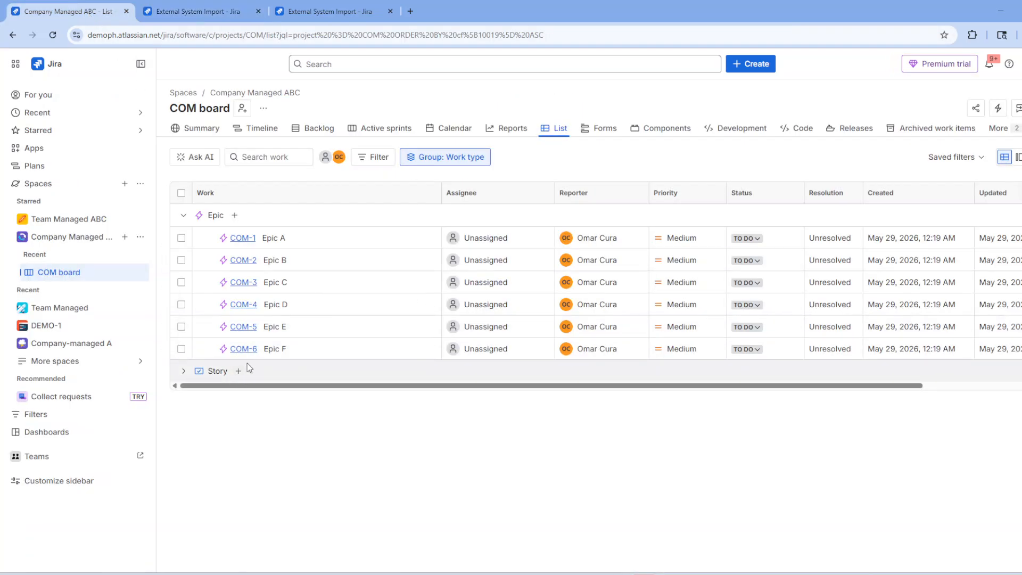
{"action": "left_click", "coordinate": [53, 35]}
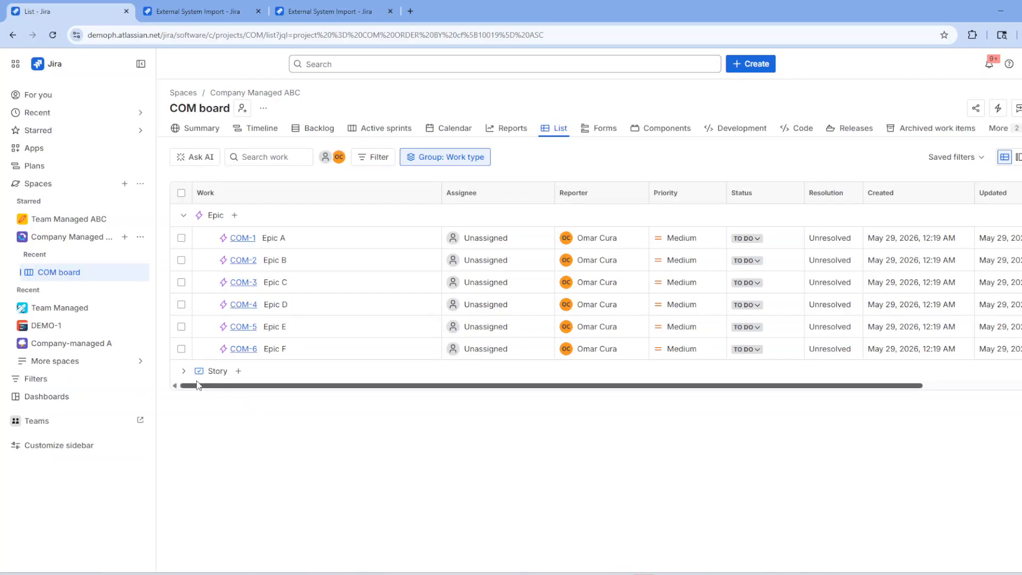
{"action": "left_click", "coordinate": [184, 371]}
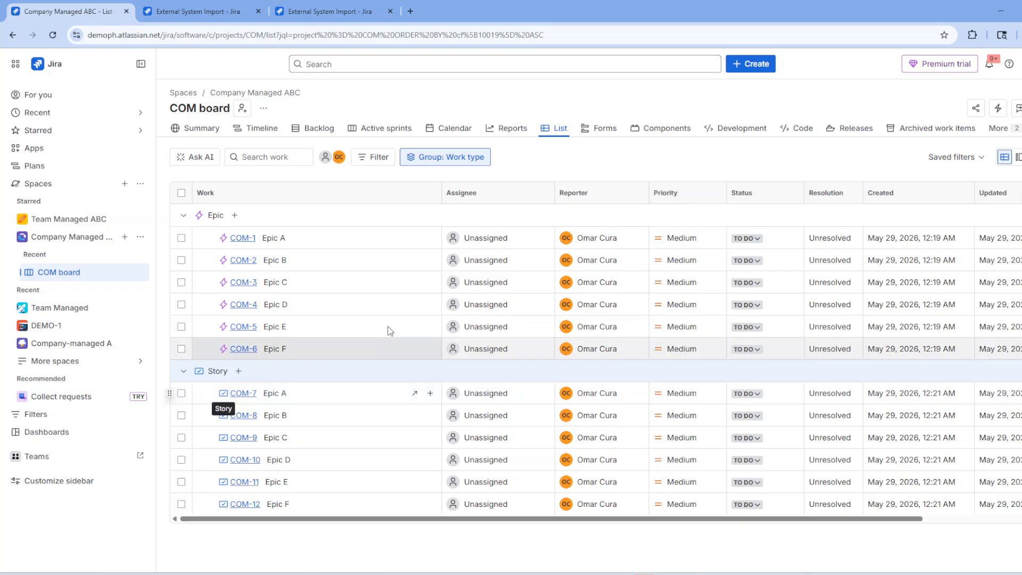
- In the Team Managed ABC list, create a work item of type Epic with the summary Epic 1
{"action": "left_click", "coordinate": [72, 218]}
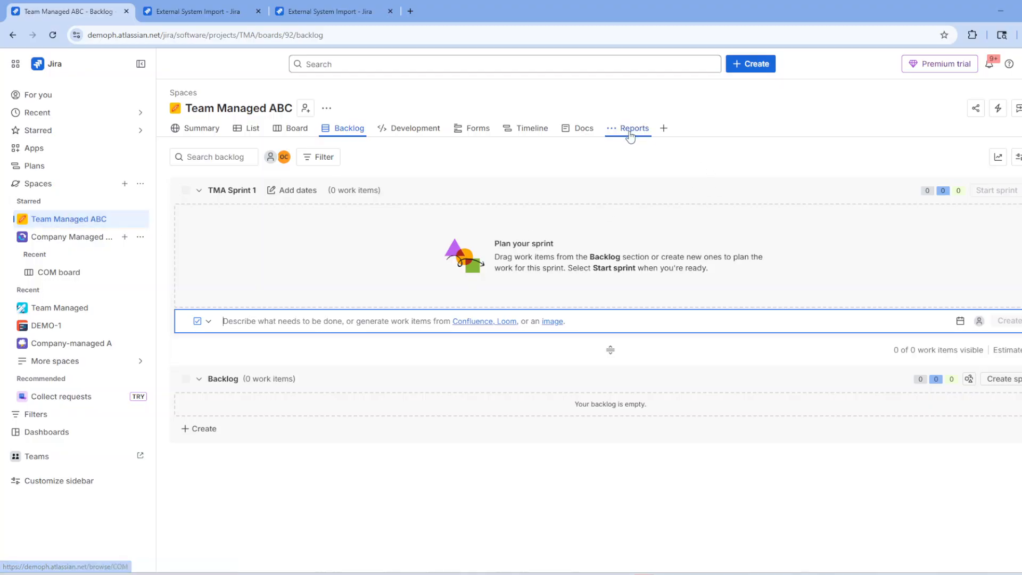
{"action": "left_click", "coordinate": [252, 129]}
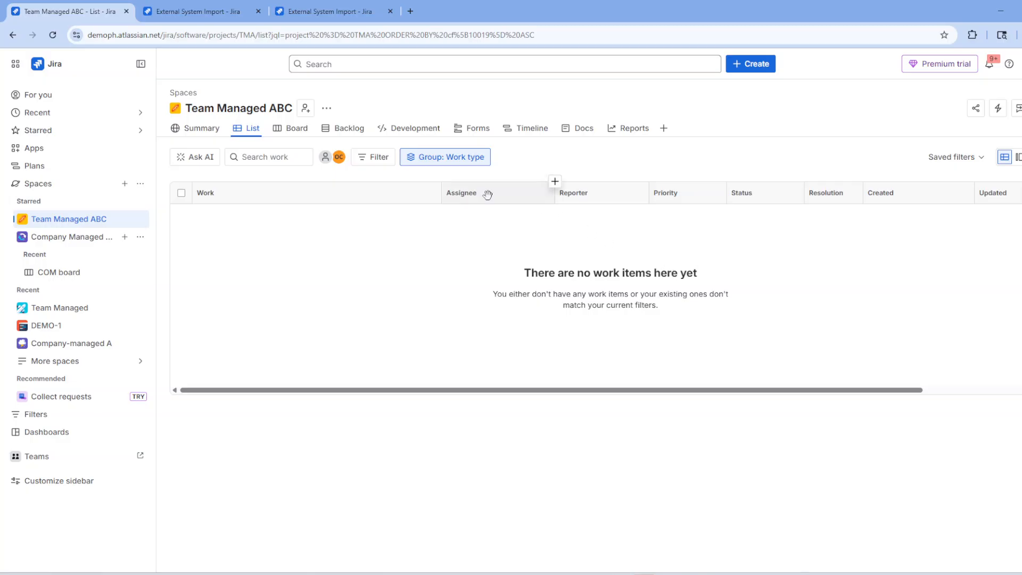
{"action": "left_click", "coordinate": [753, 65]}
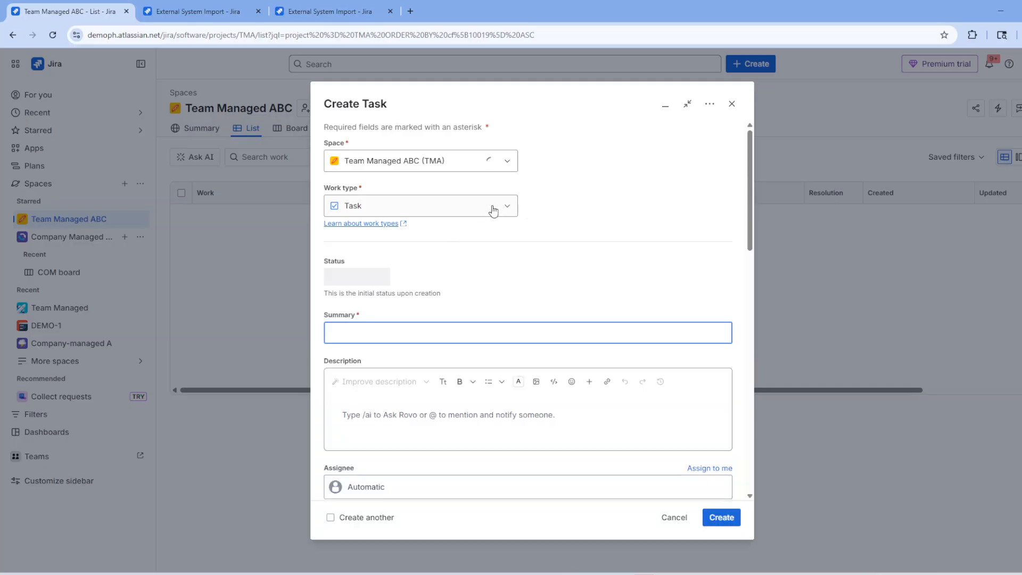
{"action": "left_click", "coordinate": [493, 207]}
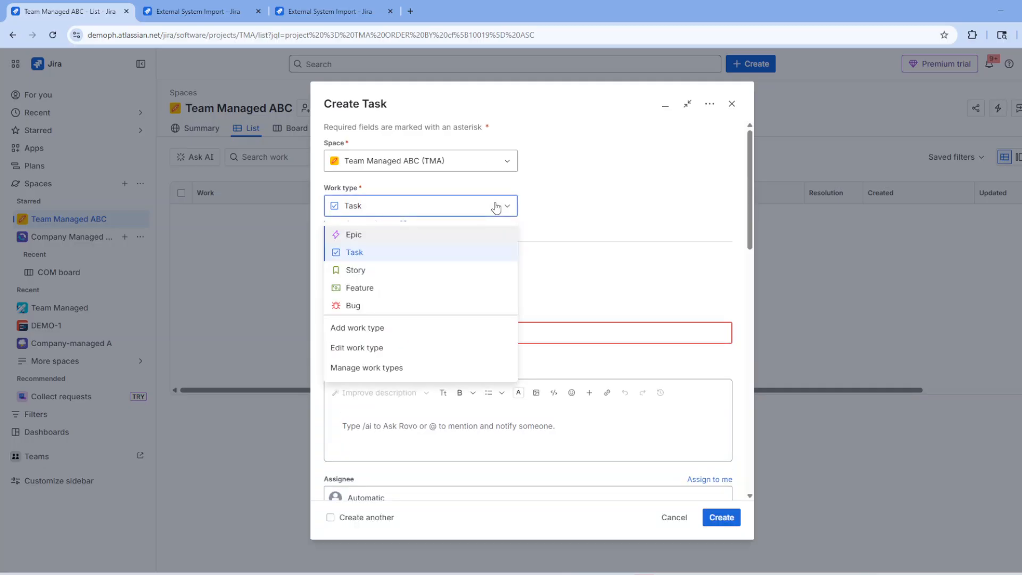
{"action": "left_click", "coordinate": [448, 233]}
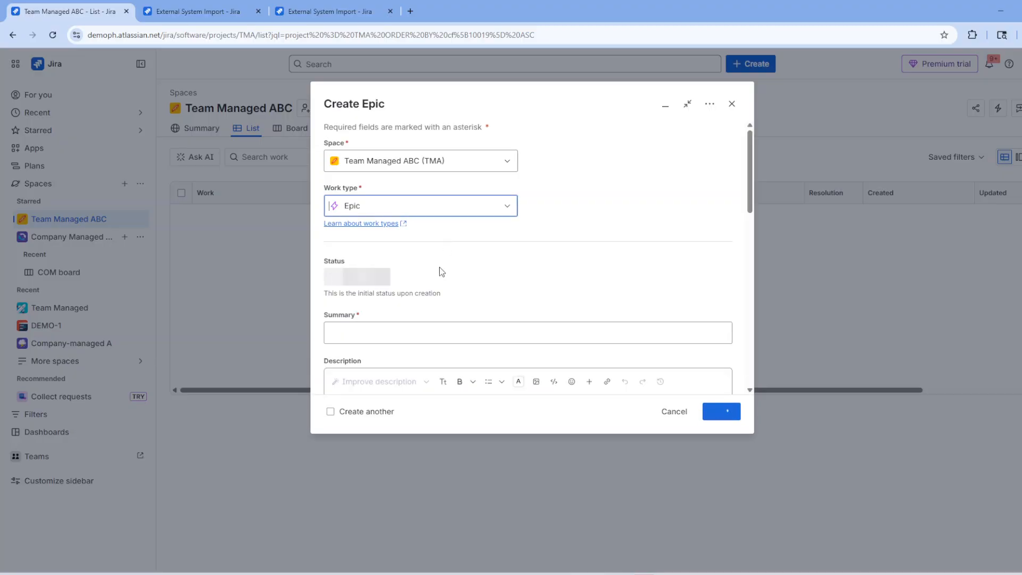
{"action": "left_click", "coordinate": [416, 333]}
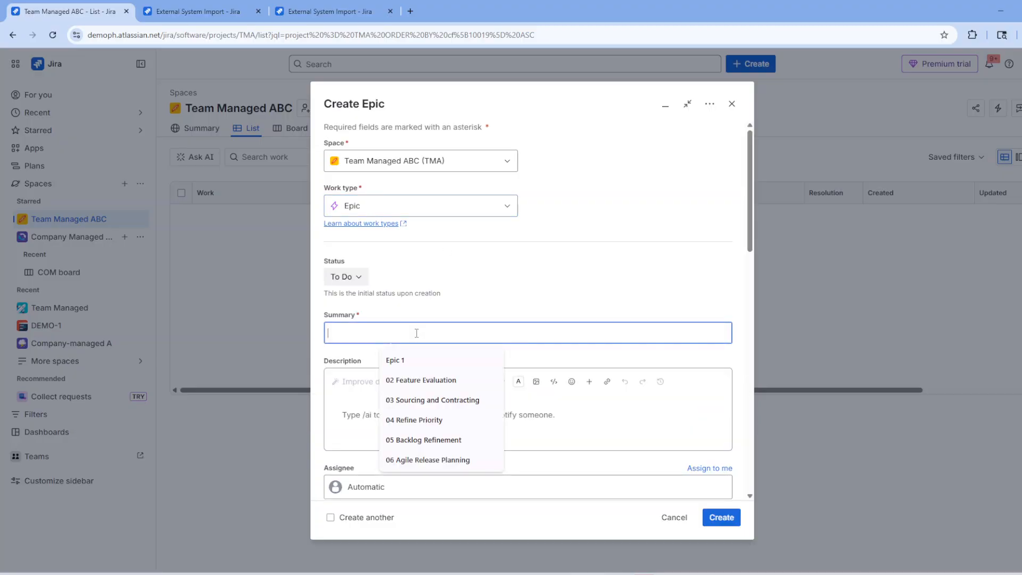
{"action": "left_click", "coordinate": [416, 361]}
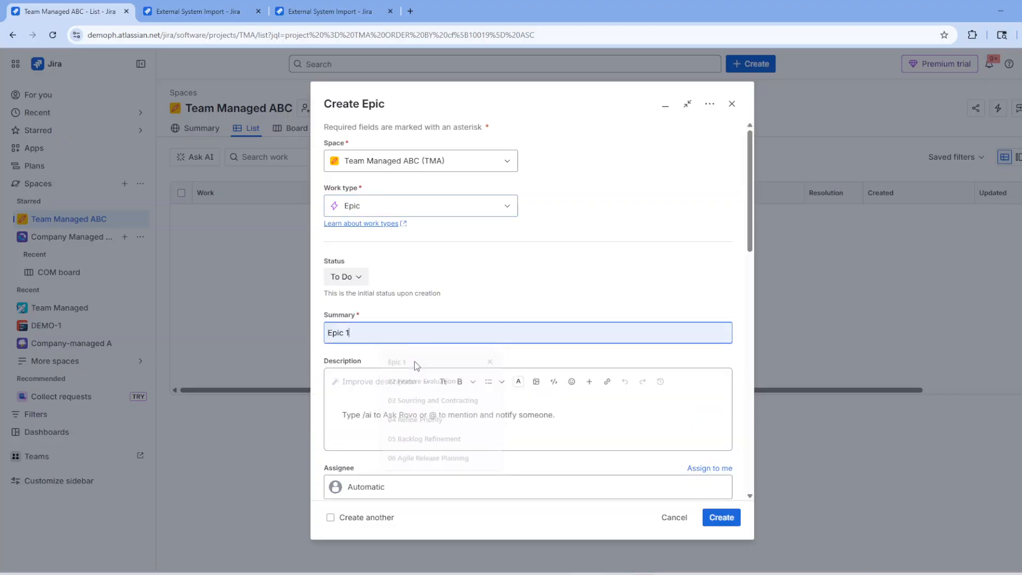
{"action": "left_click", "coordinate": [723, 517]}
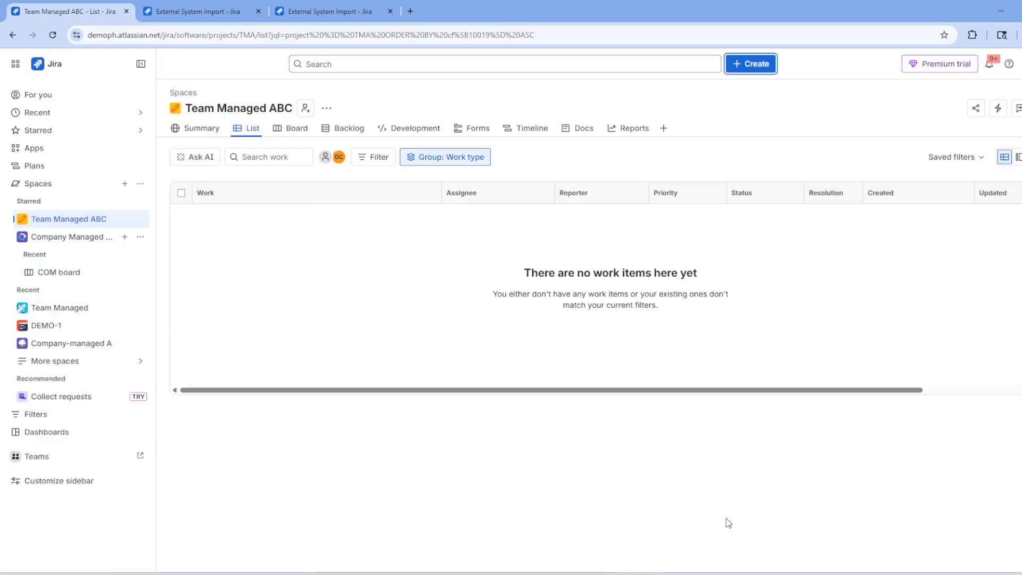
- Create another epic in Team Managed ABC with the summary Epic 2
{"action": "left_click", "coordinate": [752, 65]}
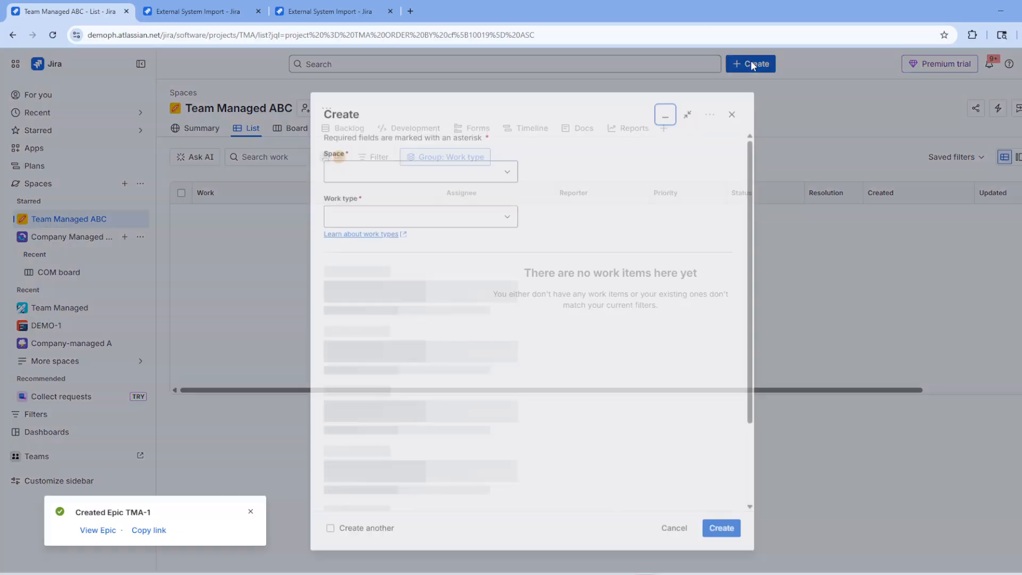
{"action": "left_click", "coordinate": [412, 337]}
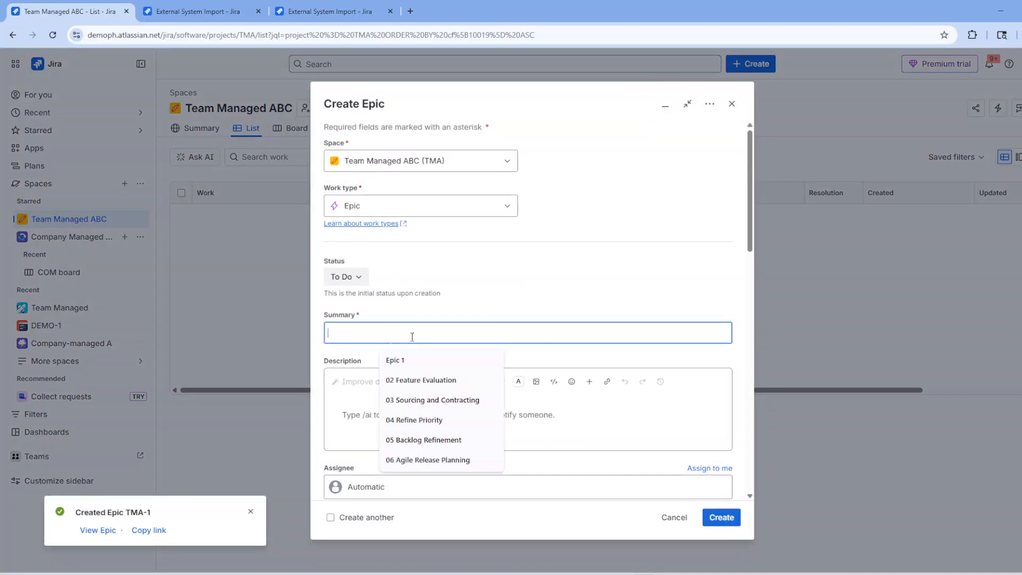
{"action": "left_click", "coordinate": [410, 359]}
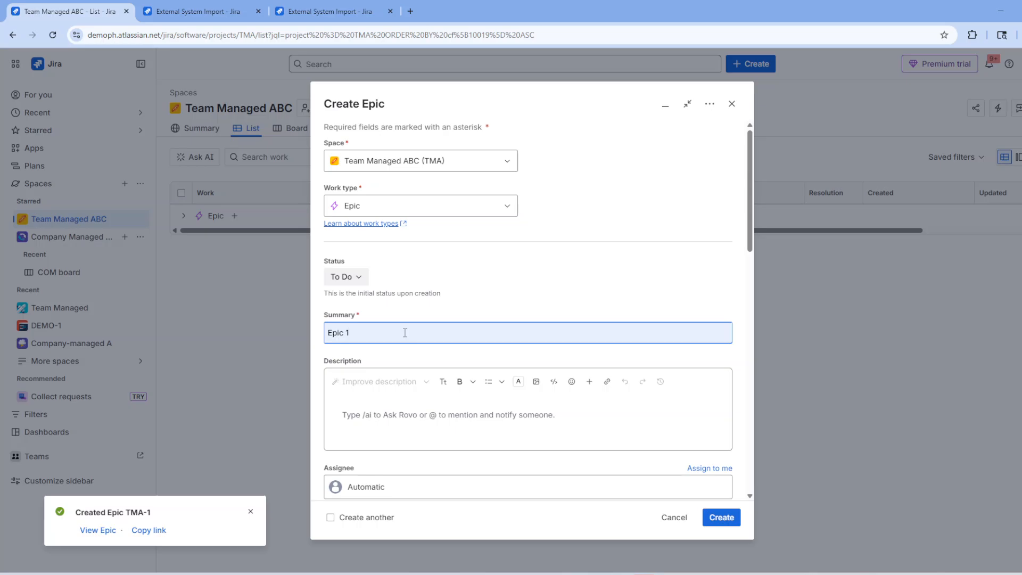
{"action": "key", "text": "BackSpace"}
{"action": "type", "text": "2"}
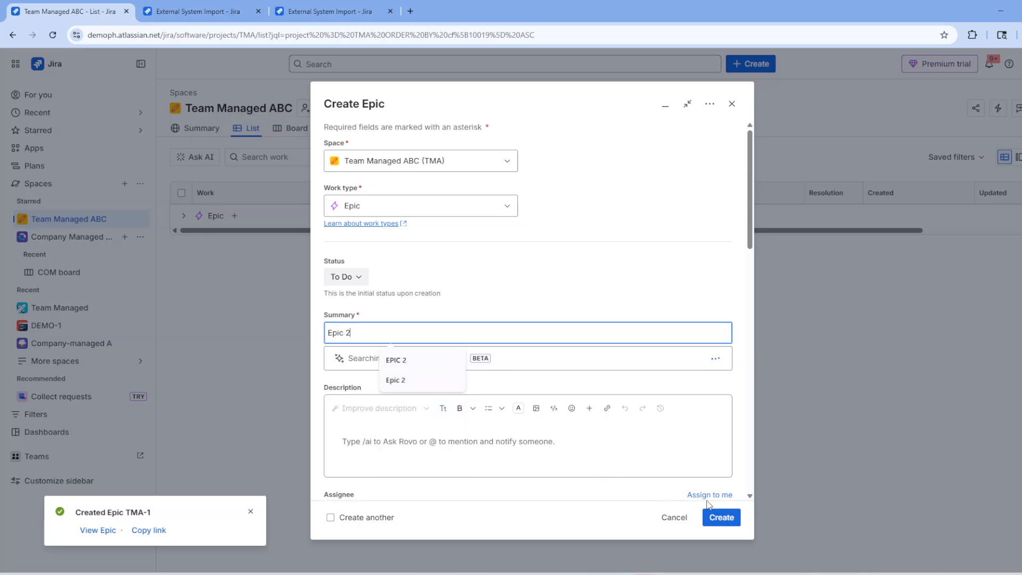
{"action": "left_click", "coordinate": [721, 517]}
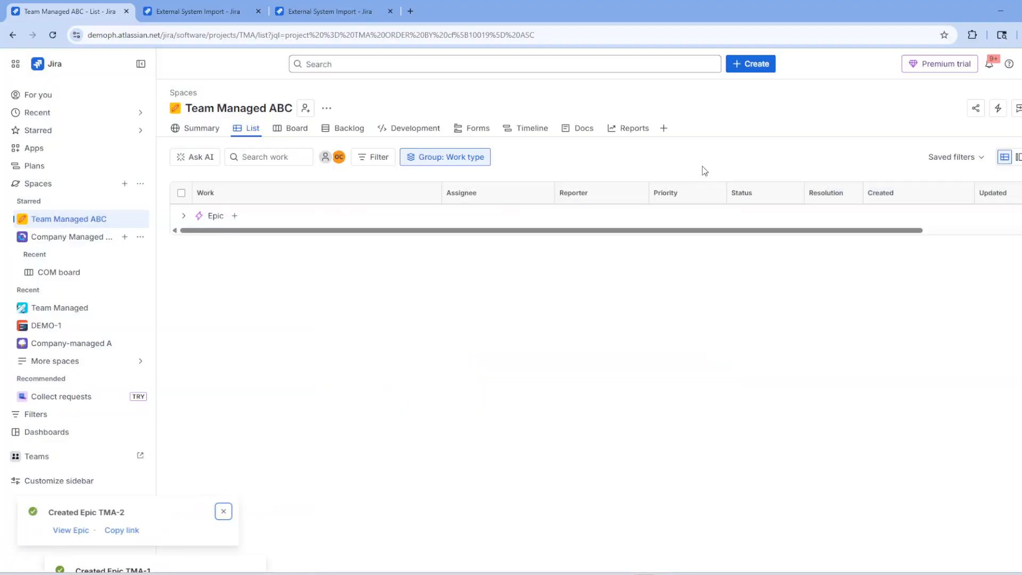
- Create a third epic in Team Managed ABC with the summary EPIC 3 and reload the list
{"action": "left_click", "coordinate": [759, 64]}
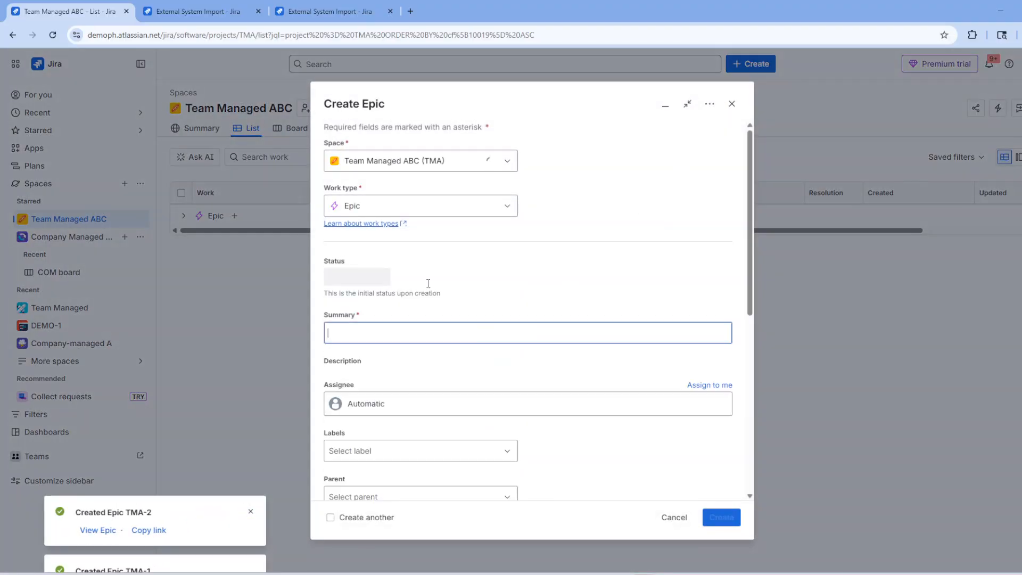
{"action": "left_click", "coordinate": [415, 338]}
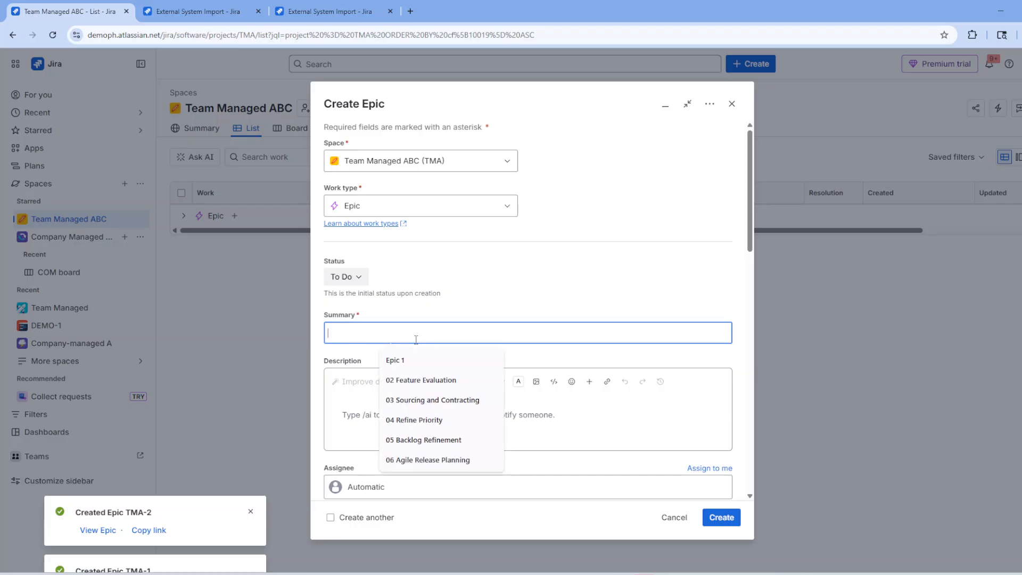
{"action": "left_click", "coordinate": [416, 354]}
{"action": "key", "text": "BackSpace"}
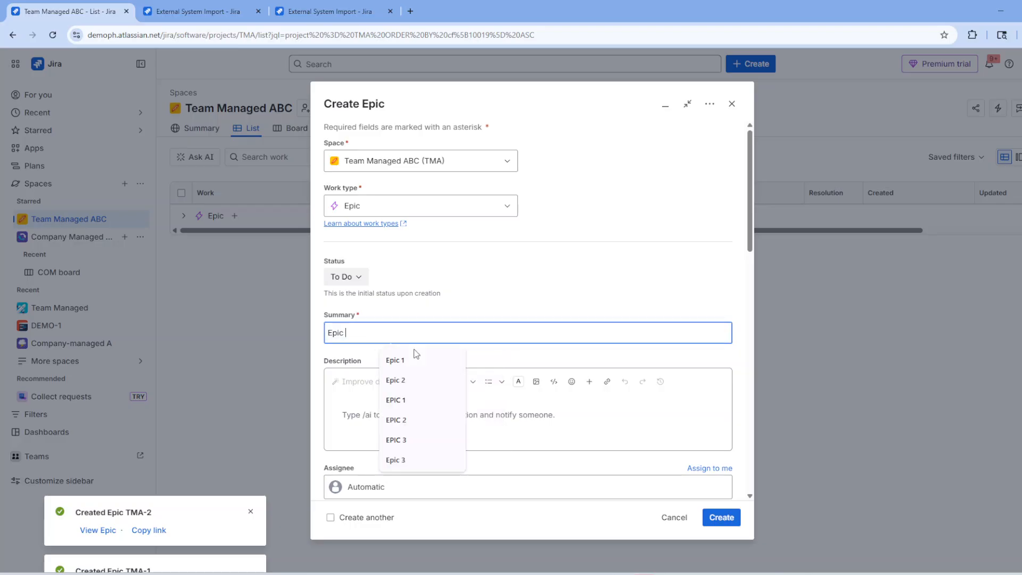
{"action": "left_click", "coordinate": [409, 438]}
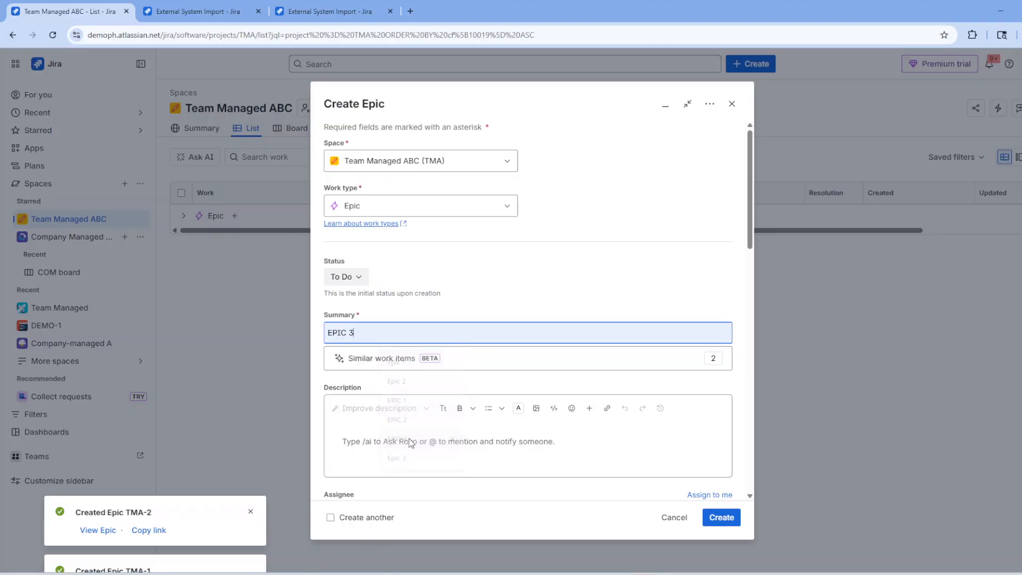
{"action": "left_click", "coordinate": [732, 526]}
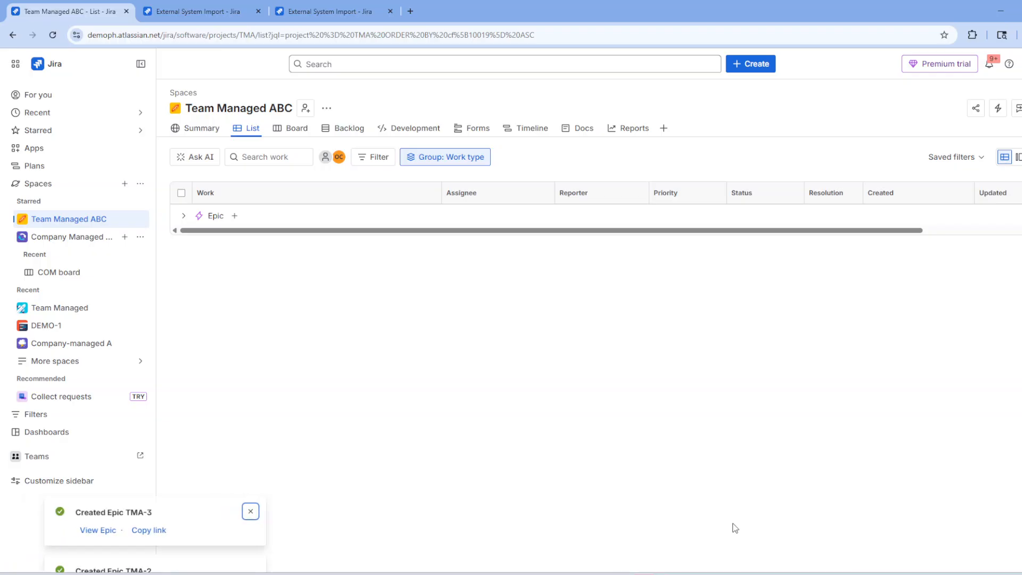
{"action": "left_click", "coordinate": [52, 35]}
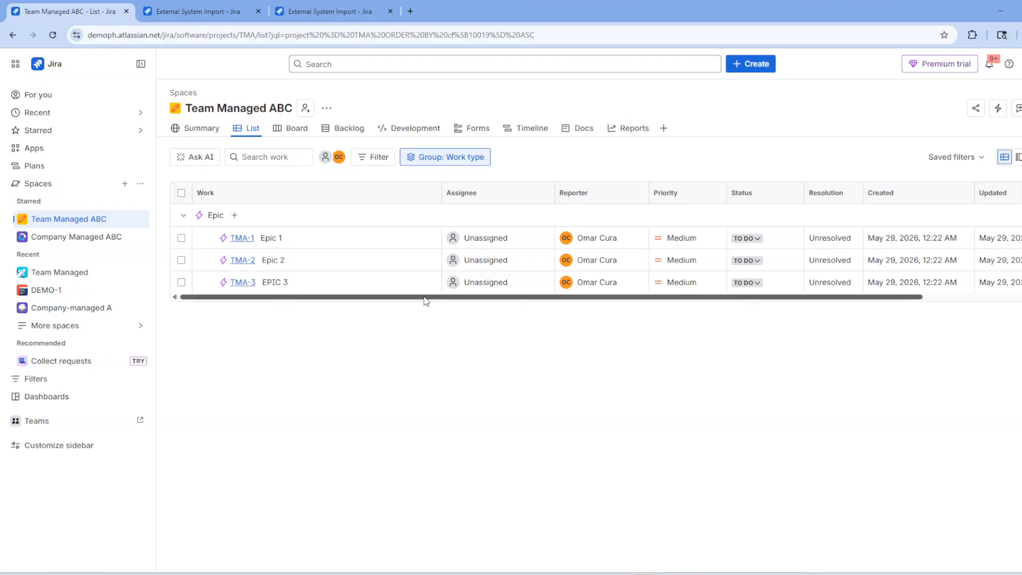
- Start a bulk change on all three Team Managed ABC epics and choose Move Work items as the operation
{"action": "left_click", "coordinate": [182, 193]}
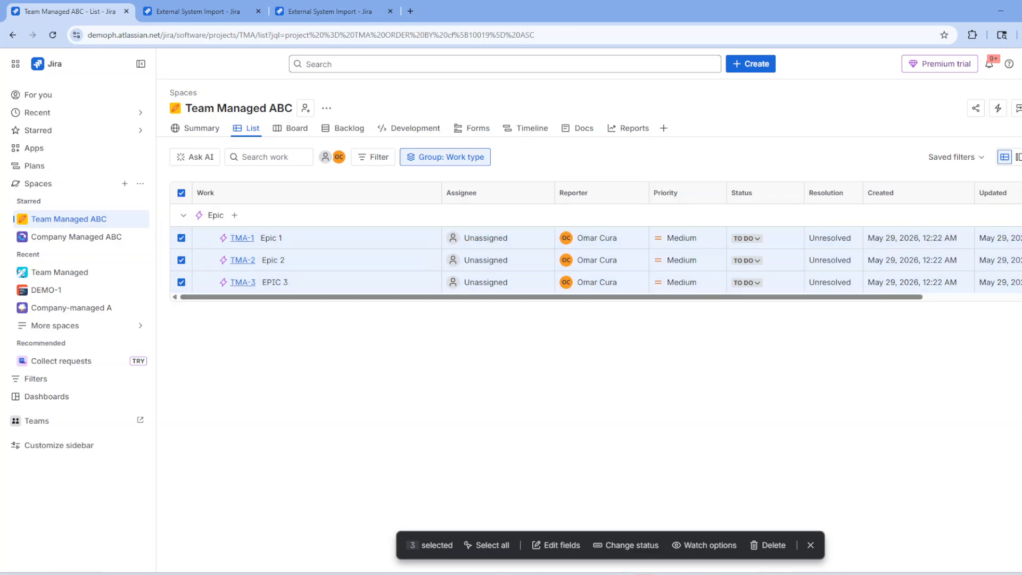
{"action": "left_click", "coordinate": [1018, 157]}
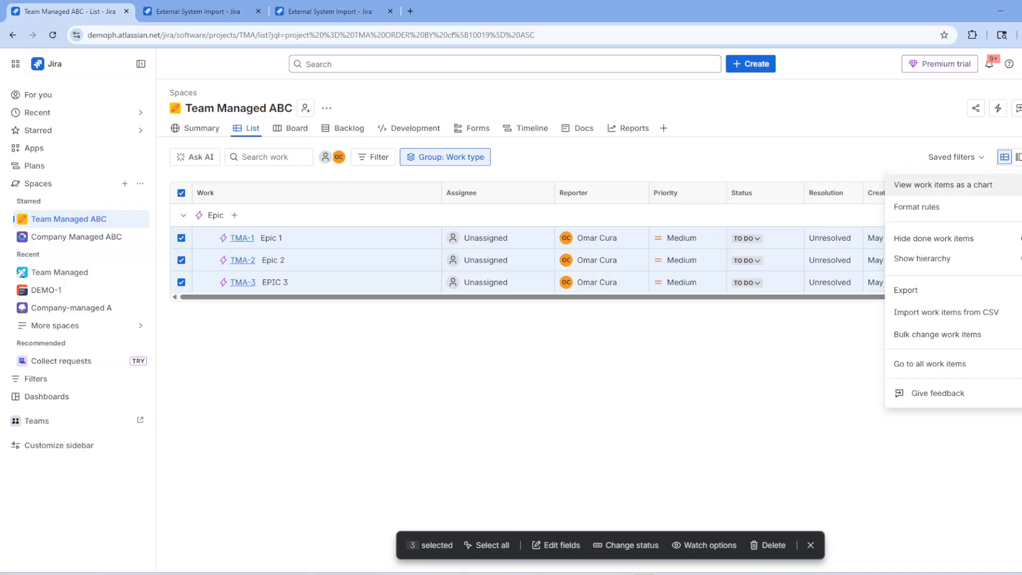
{"action": "left_click", "coordinate": [951, 335]}
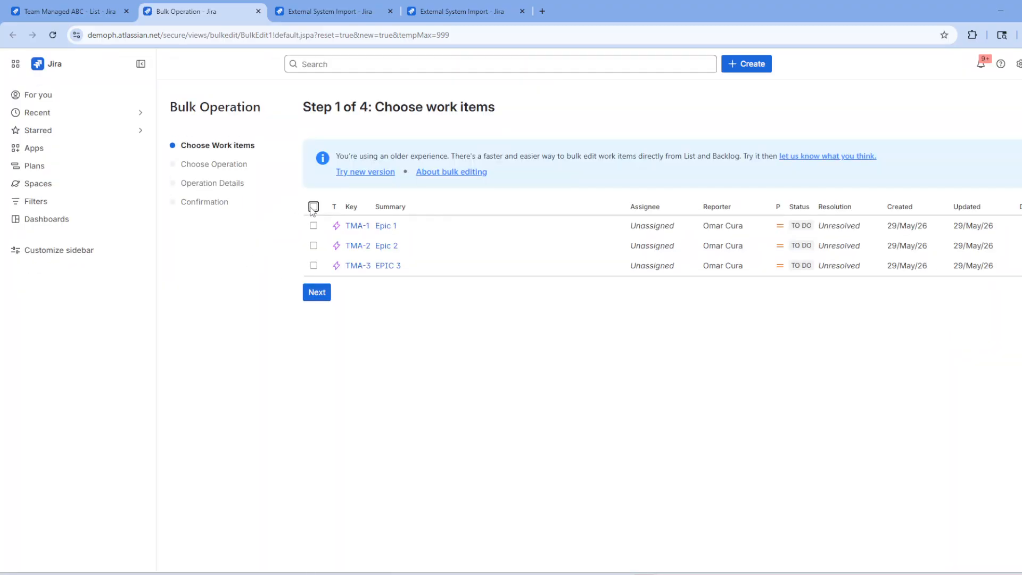
{"action": "left_click", "coordinate": [313, 207]}
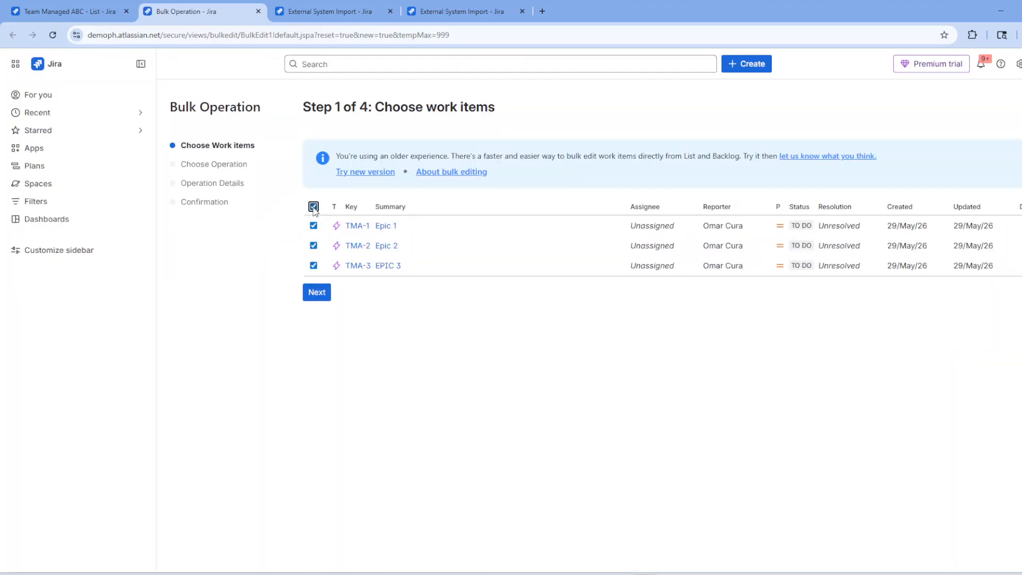
{"action": "left_click", "coordinate": [315, 296]}
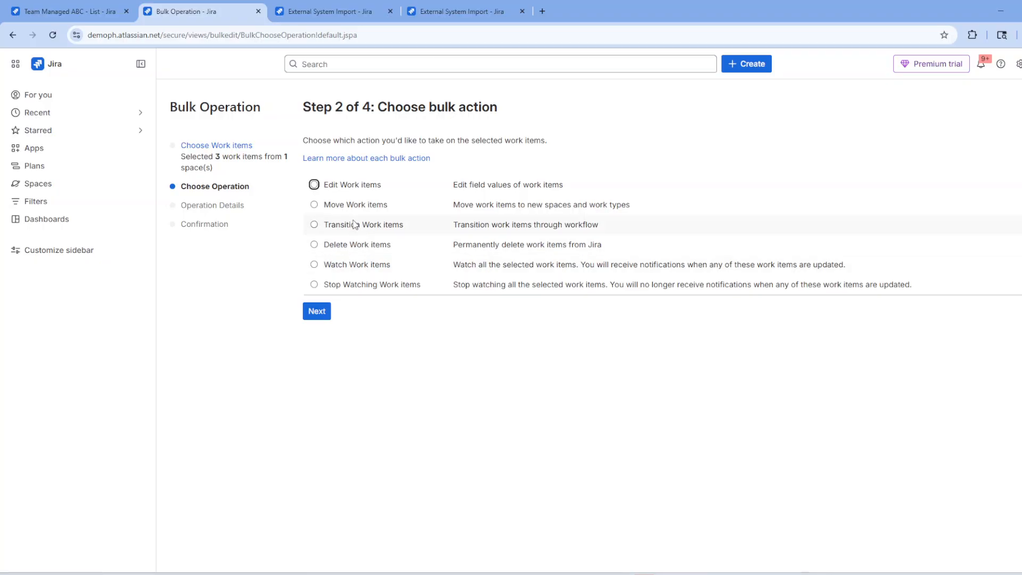
{"action": "left_click", "coordinate": [324, 314]}
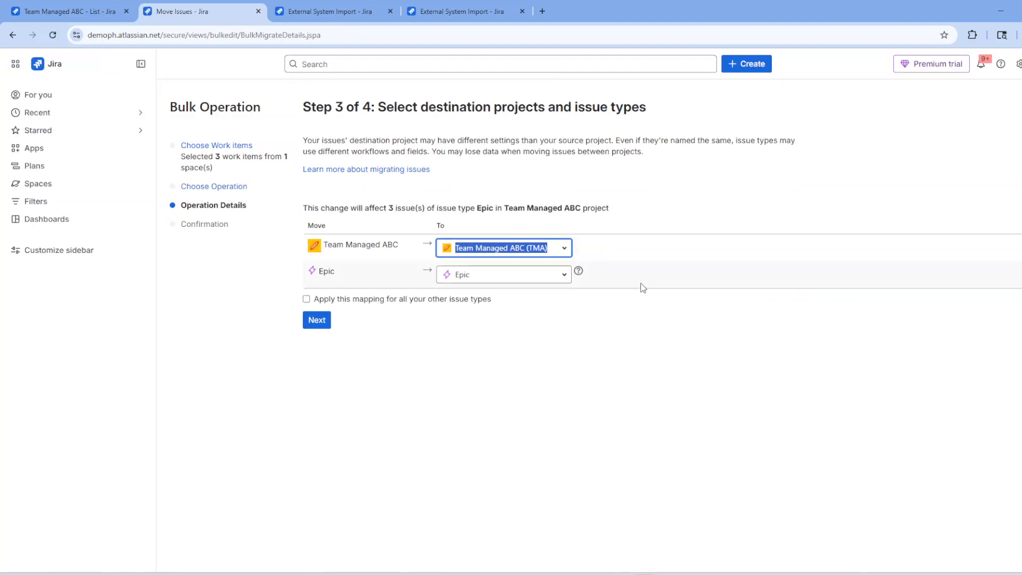
- Set the move's destination project to Company Managed ABC (COM) and the target issue type to Epic
{"action": "left_click", "coordinate": [567, 252]}
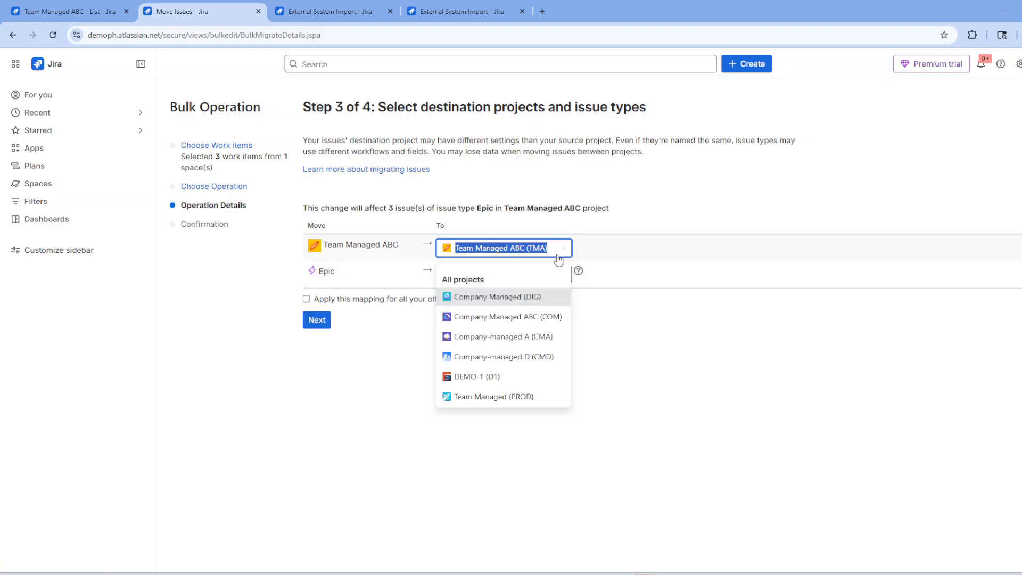
{"action": "left_click", "coordinate": [512, 317]}
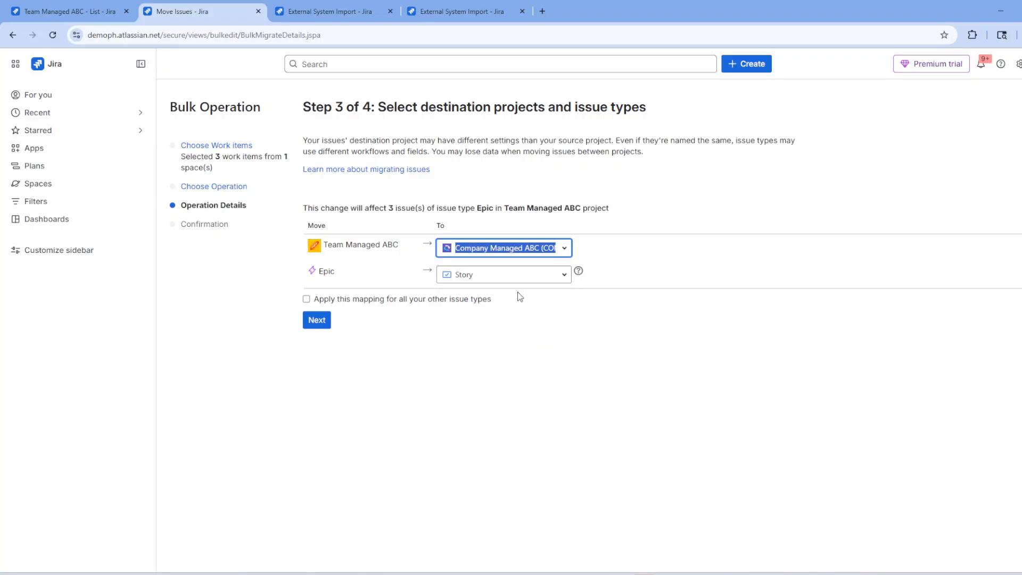
{"action": "left_click", "coordinate": [565, 275]}
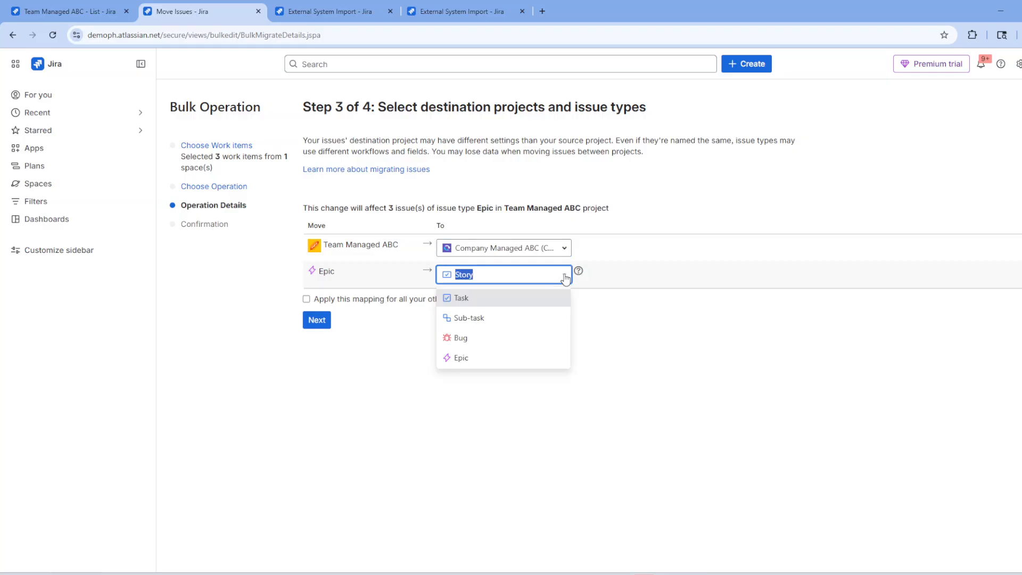
{"action": "left_click", "coordinate": [496, 364]}
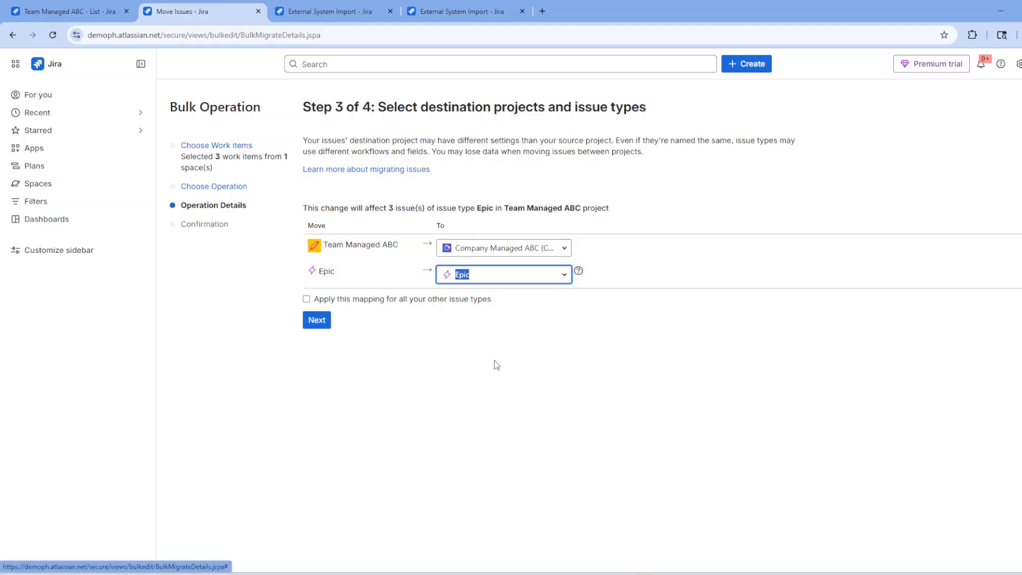
- Apply the Epic mapping to all other issue types and accept To Do as the target status for the moved epics
{"action": "left_click", "coordinate": [306, 299]}
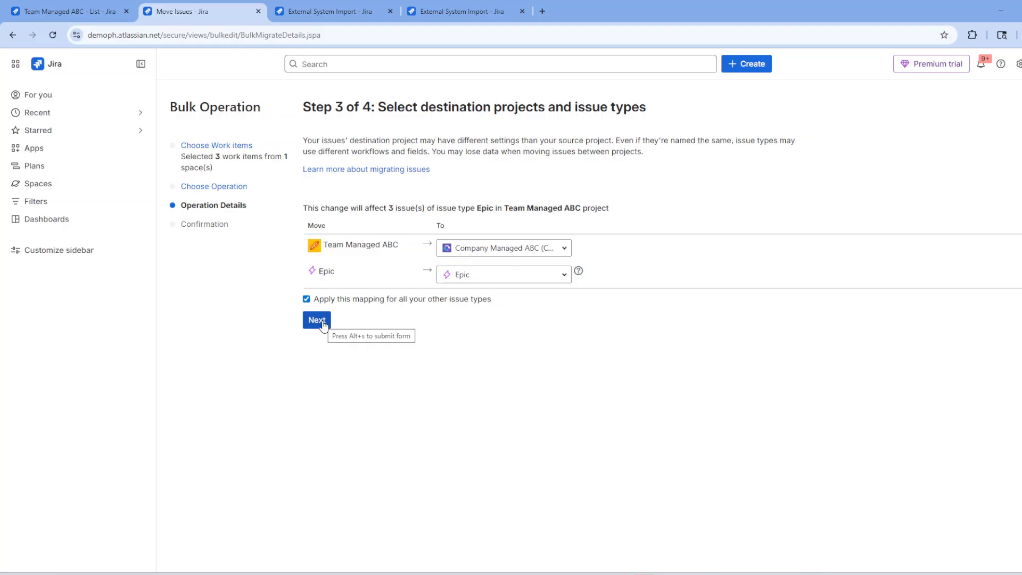
{"action": "left_click", "coordinate": [318, 320]}
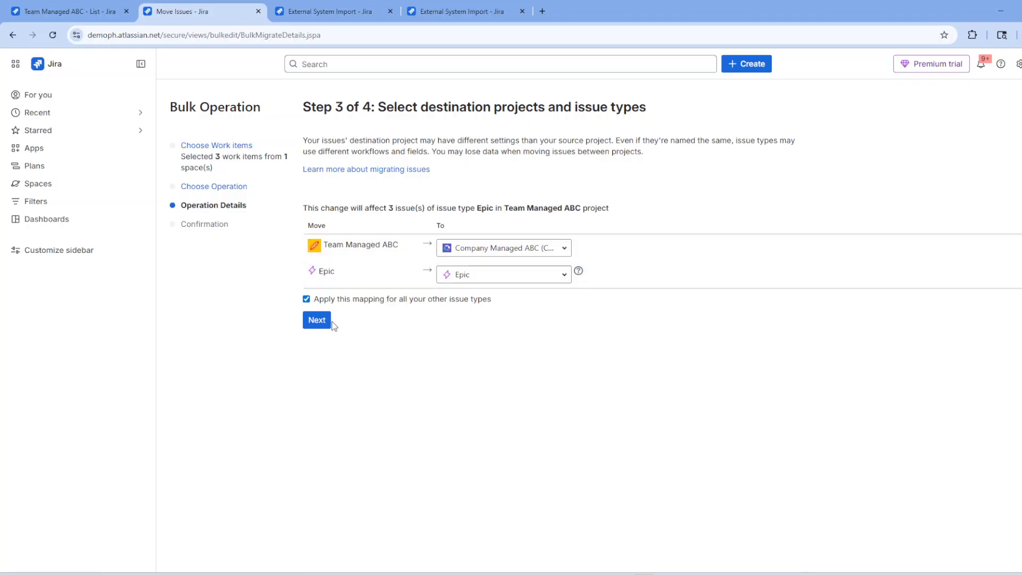
{"action": "left_click", "coordinate": [315, 322]}
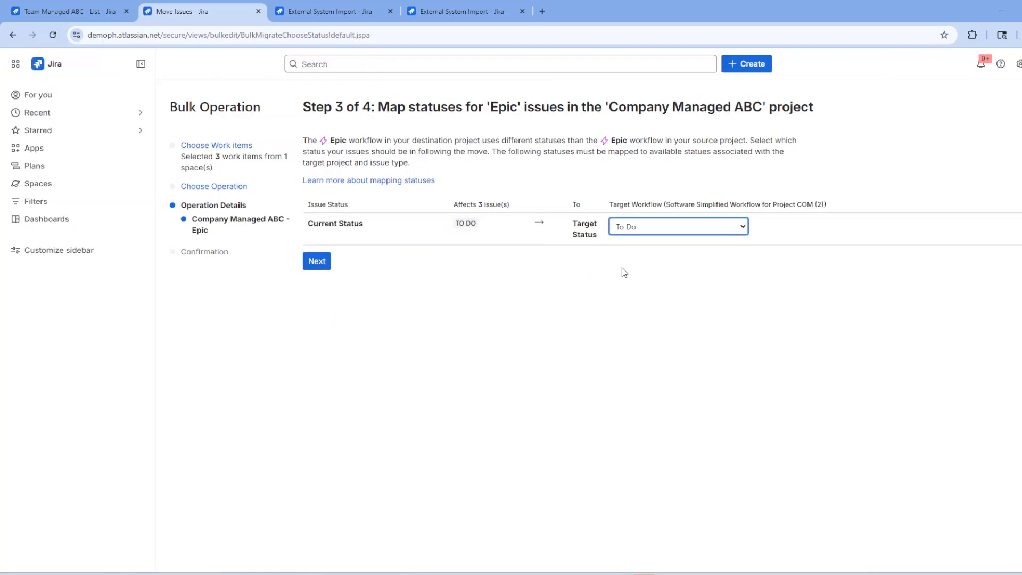
{"action": "left_click", "coordinate": [309, 266]}
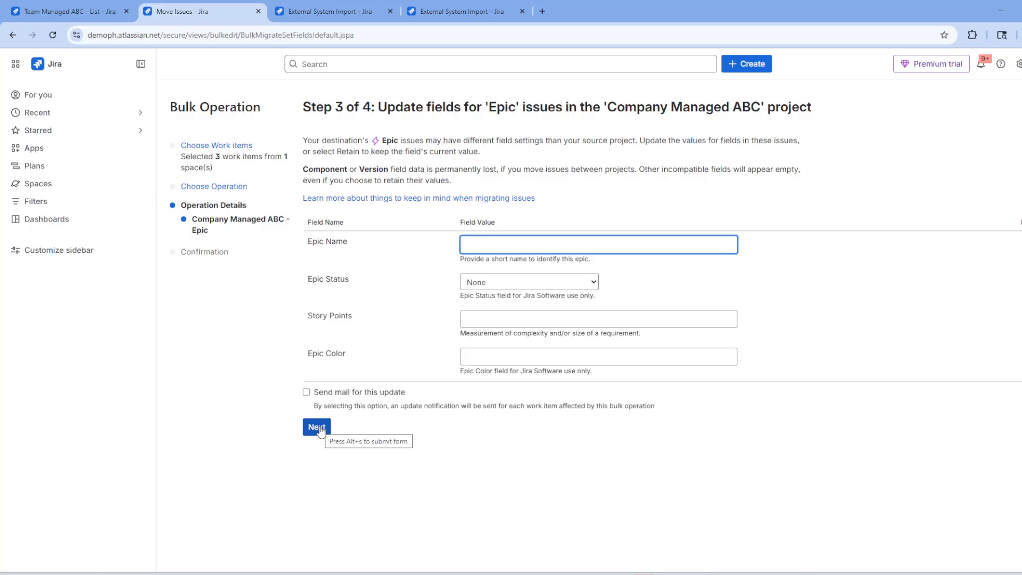
- Confirm the bulk move to Company Managed ABC with the epic fields left empty, and reload the operation's progress
{"action": "left_click", "coordinate": [317, 427]}
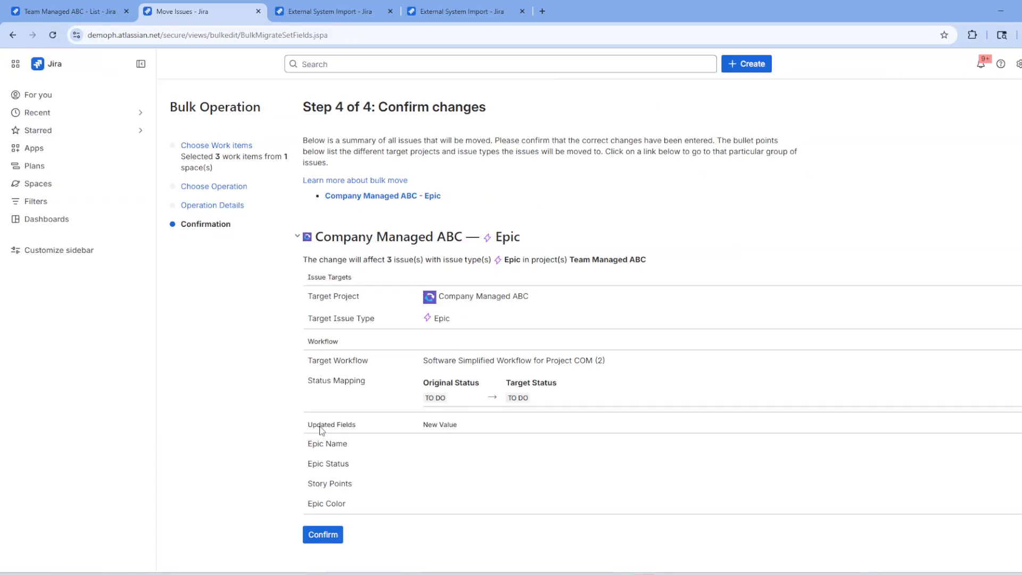
{"action": "left_click", "coordinate": [326, 536]}
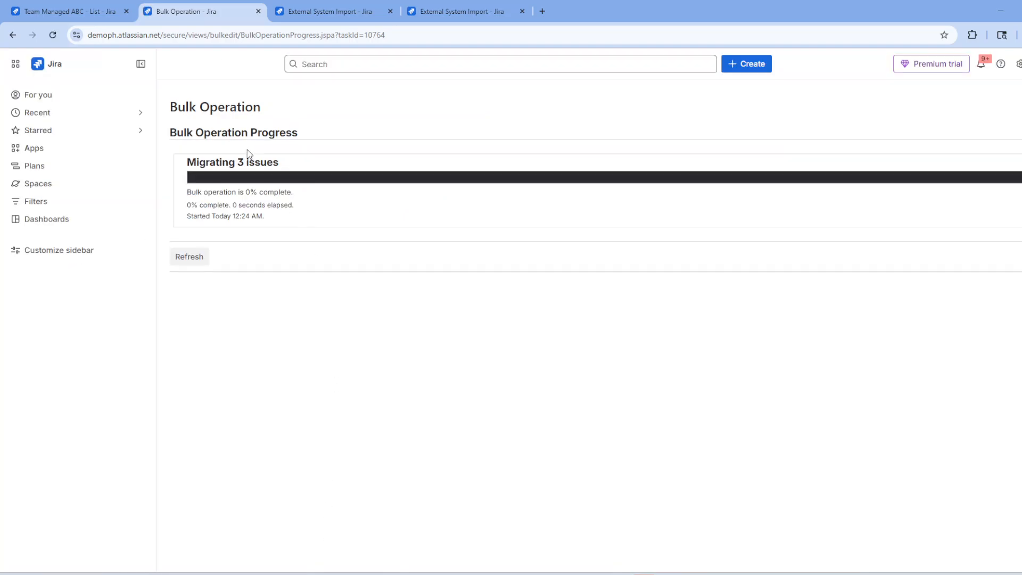
{"action": "left_click", "coordinate": [55, 36]}
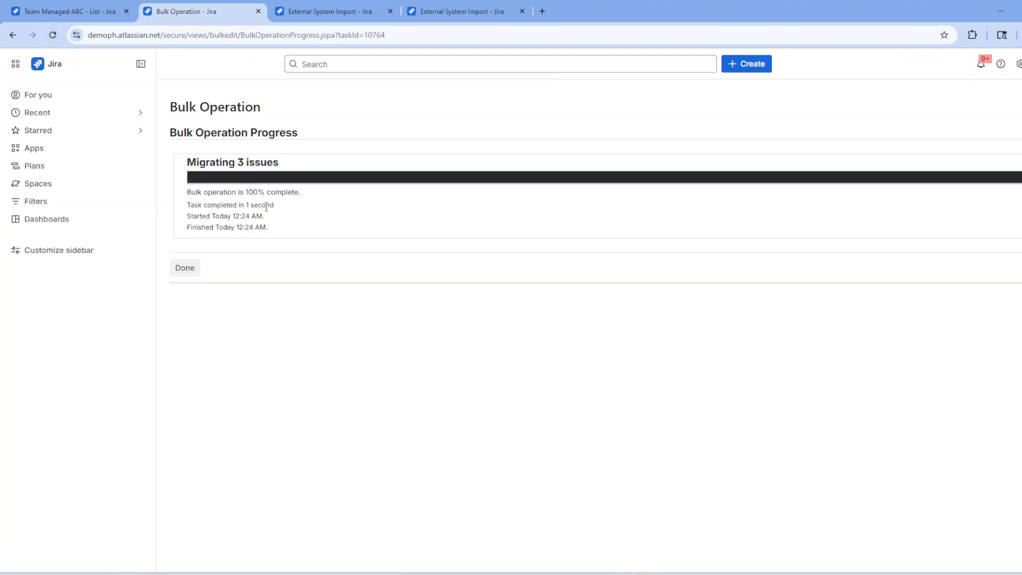
{"action": "left_click_drag", "start_coordinate": [300, 193], "coordinate": [190, 194]}
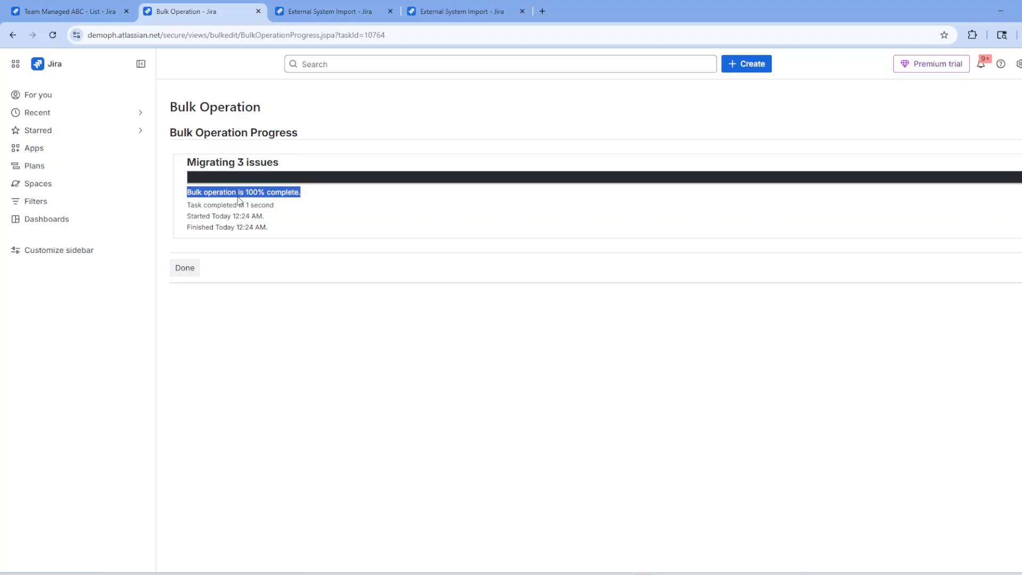
- Reload the Team Managed ABC list and open the Company Managed ABC list to check where the epics are
{"action": "left_click", "coordinate": [83, 7]}
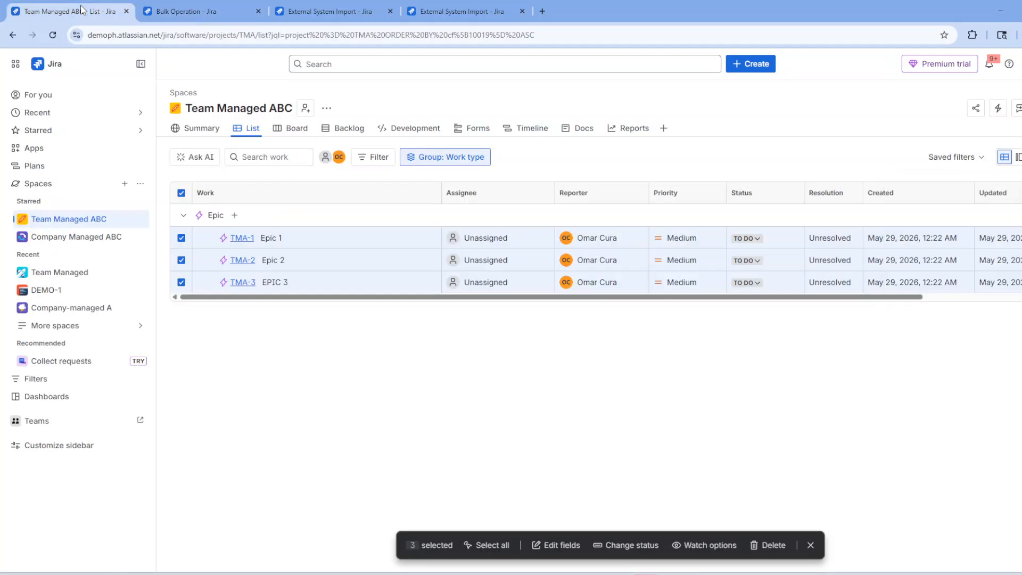
{"action": "left_click", "coordinate": [52, 40]}
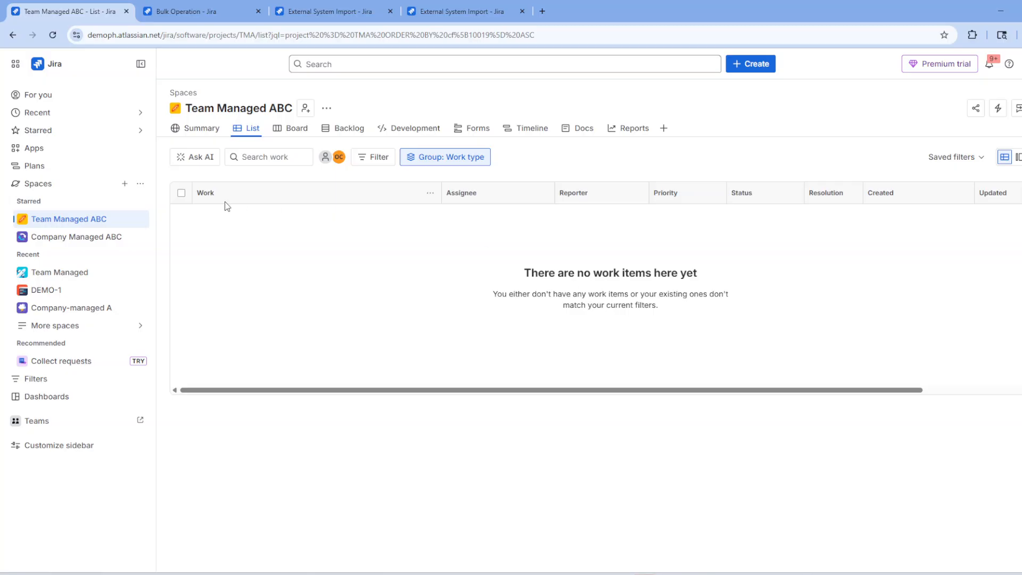
{"action": "left_click", "coordinate": [51, 240]}
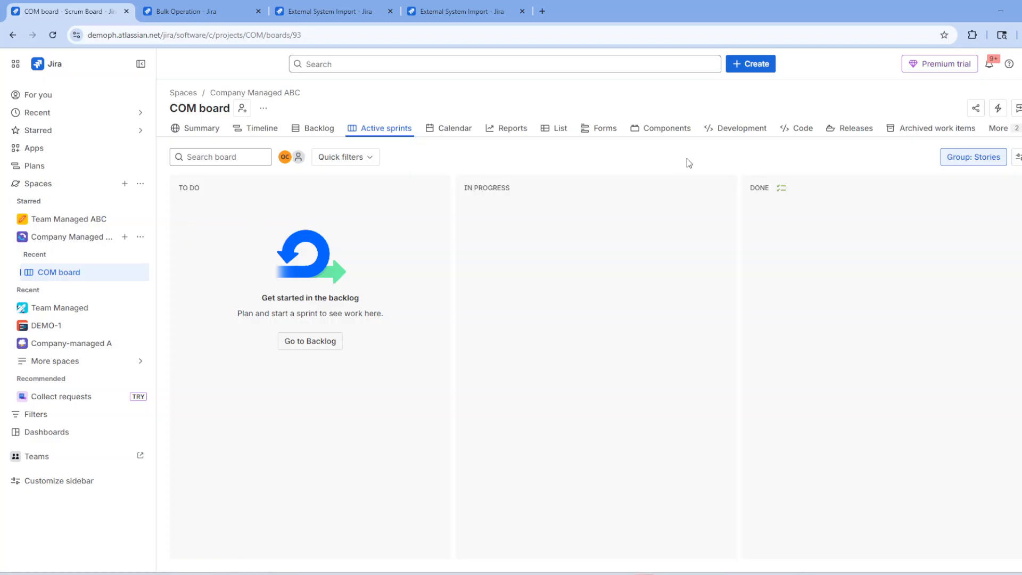
{"action": "left_click", "coordinate": [559, 130]}
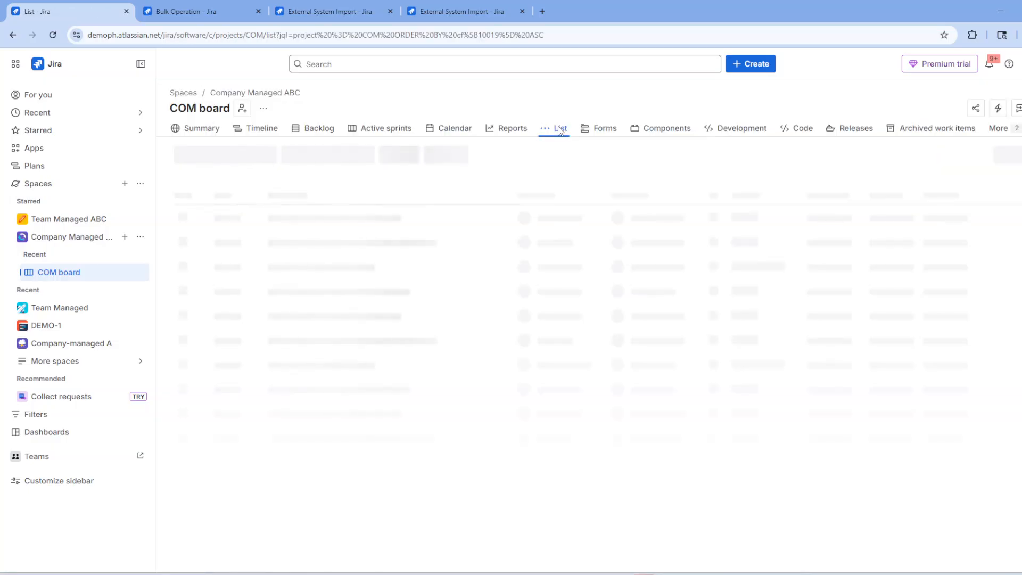